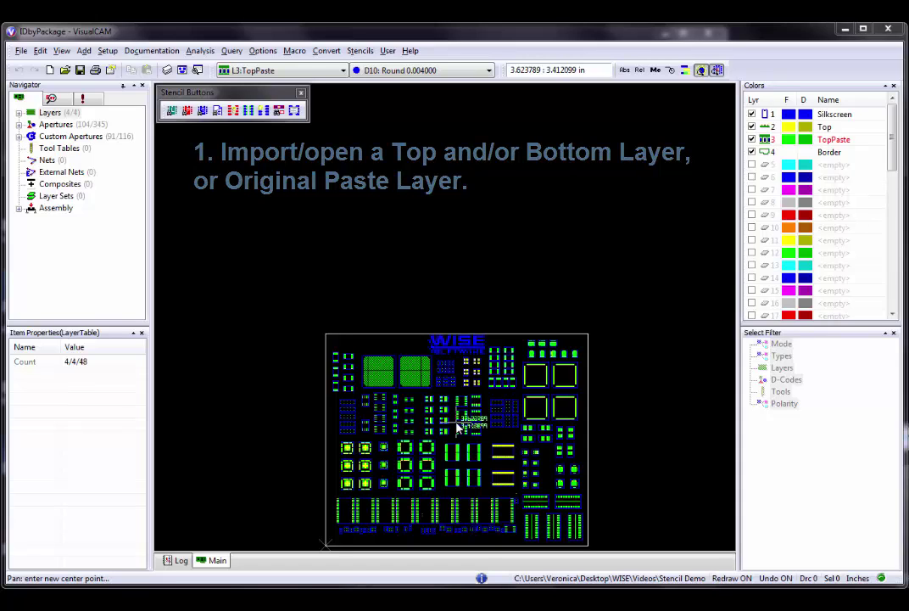
# Run the Stencil Layer Prep macro with 3 as the input layer and convert no further layer
pyautogui.click(387, 51)
pyautogui.click(392, 66)
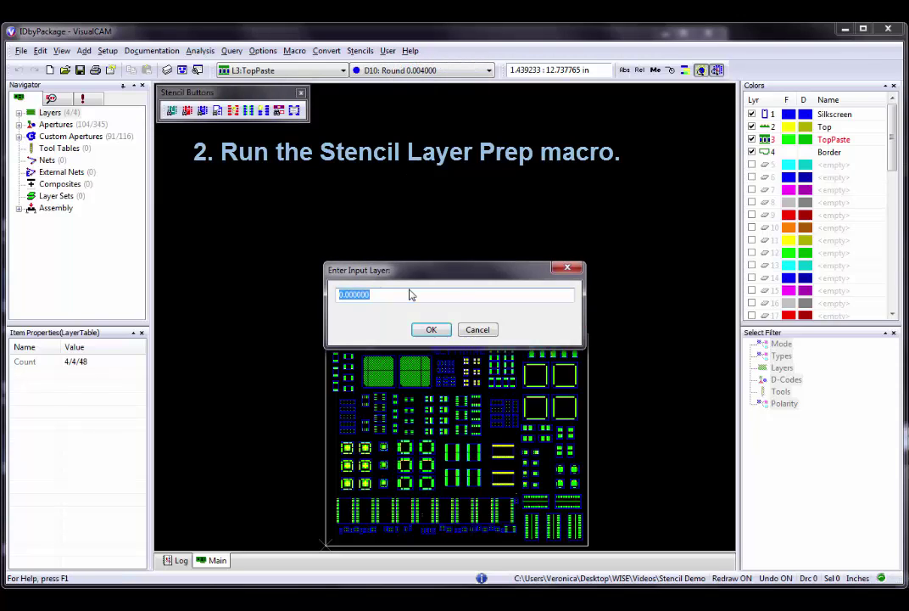
pyautogui.write('3')
pyautogui.press('Return')
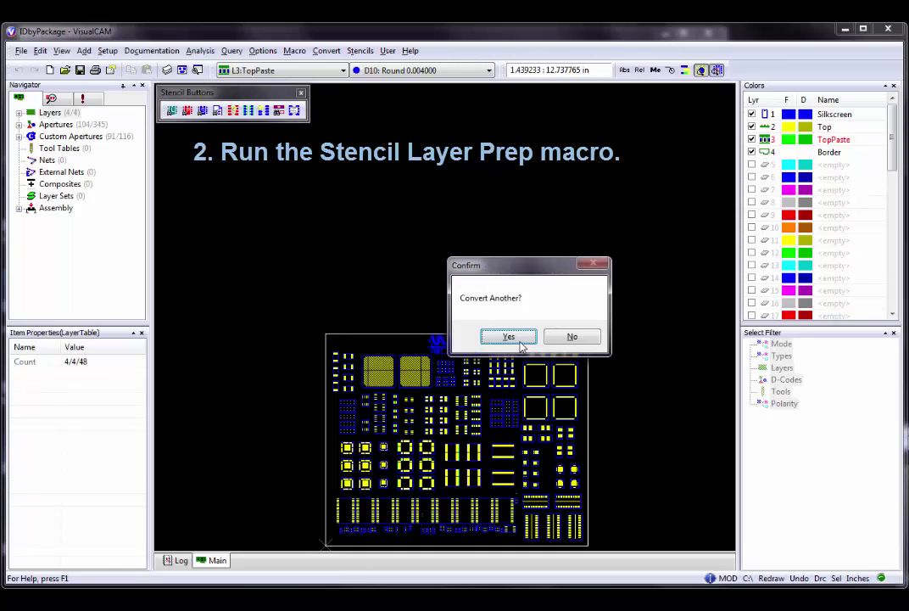
pyautogui.click(570, 337)
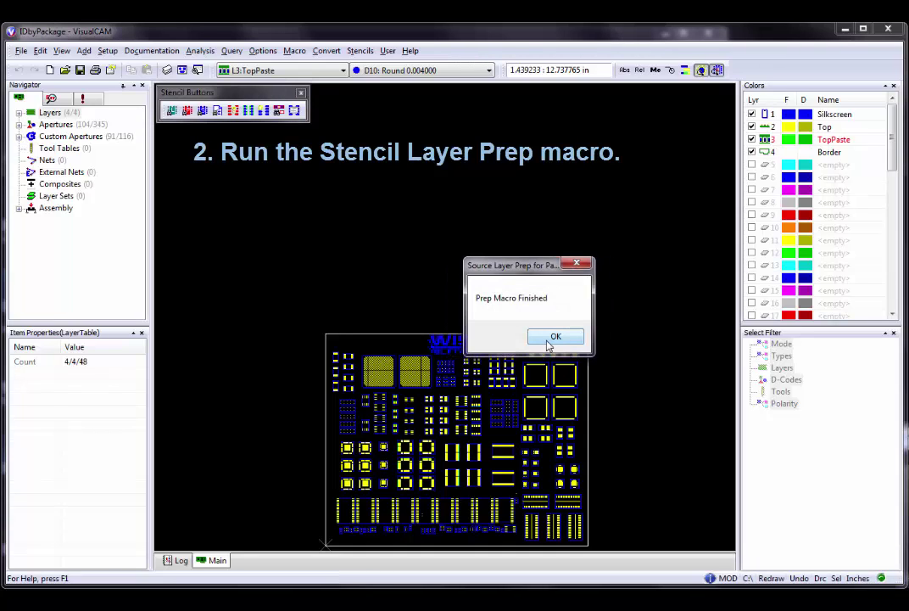
pyautogui.click(548, 341)
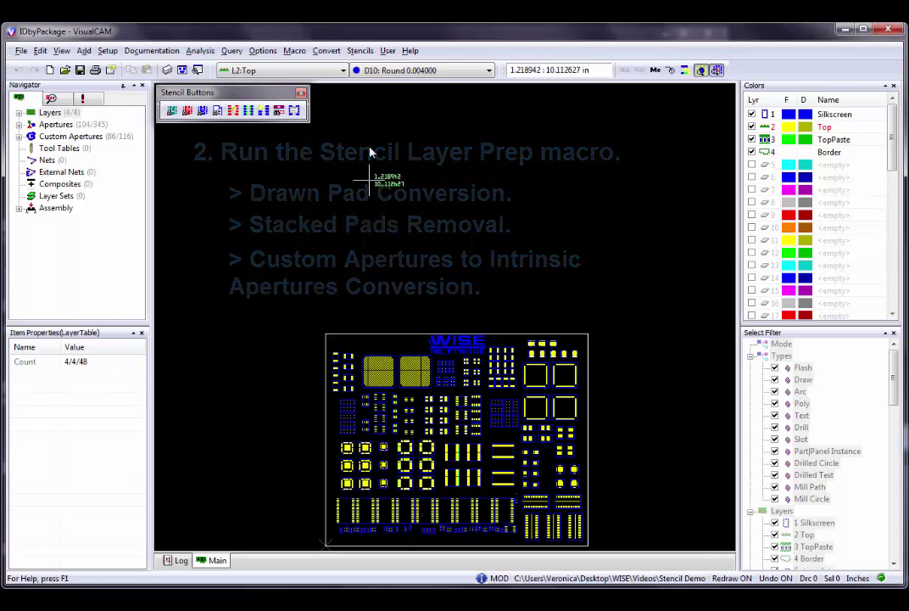
# Open part identification using package definitions
pyautogui.click(360, 52)
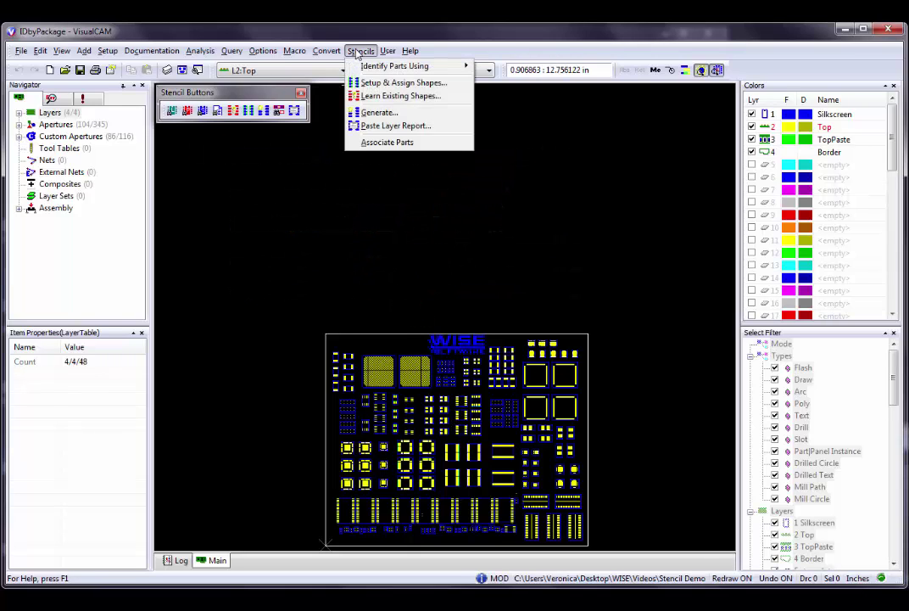
pyautogui.moveTo(407, 66)
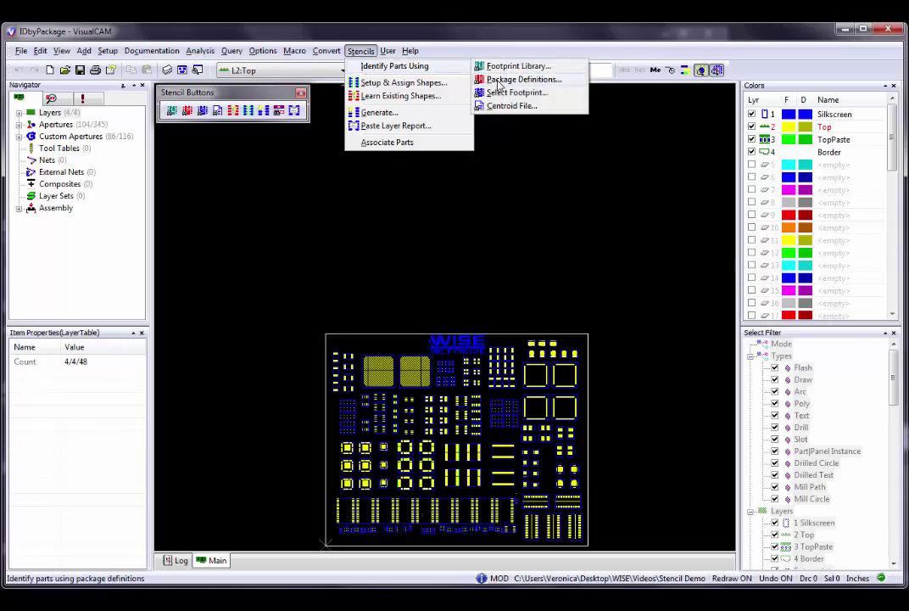
pyautogui.click(497, 80)
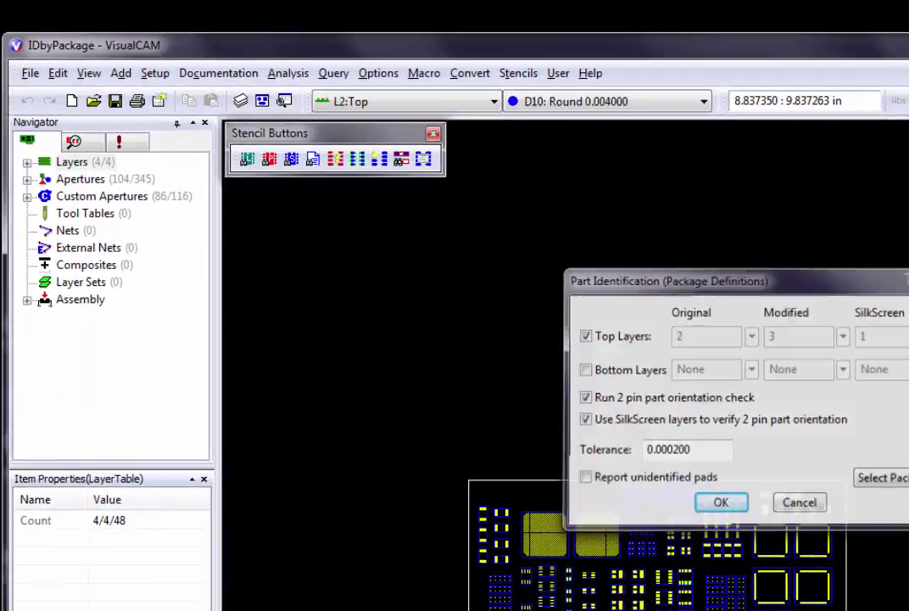
pyautogui.click(648, 194)
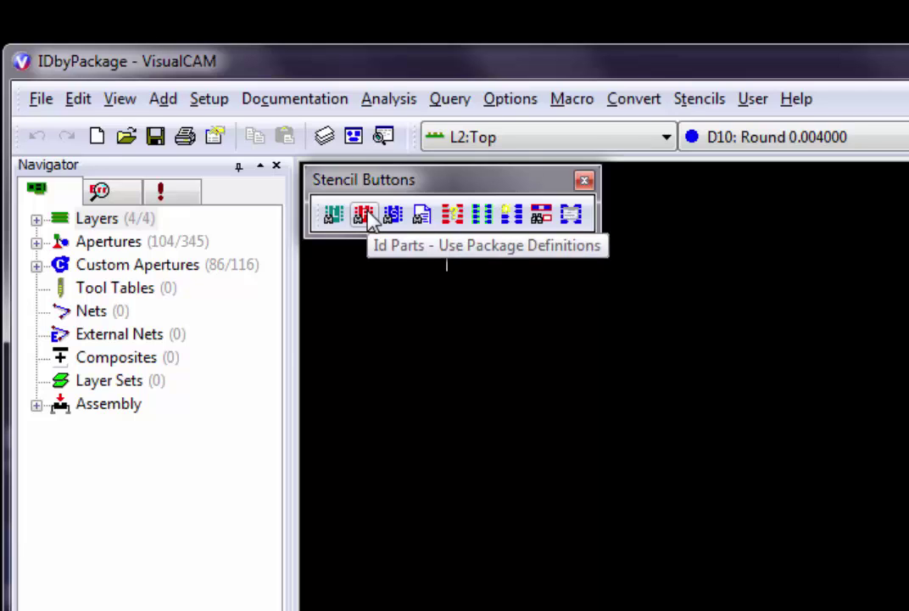
pyautogui.click(365, 215)
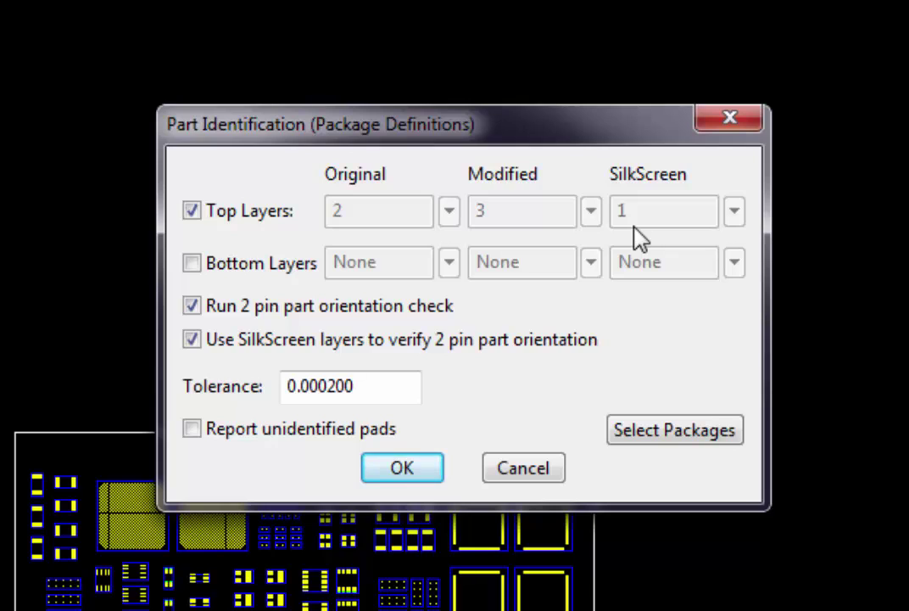
# Try including the bottom layers and reporting unidentified pads in the part identification options
pyautogui.click(195, 265)
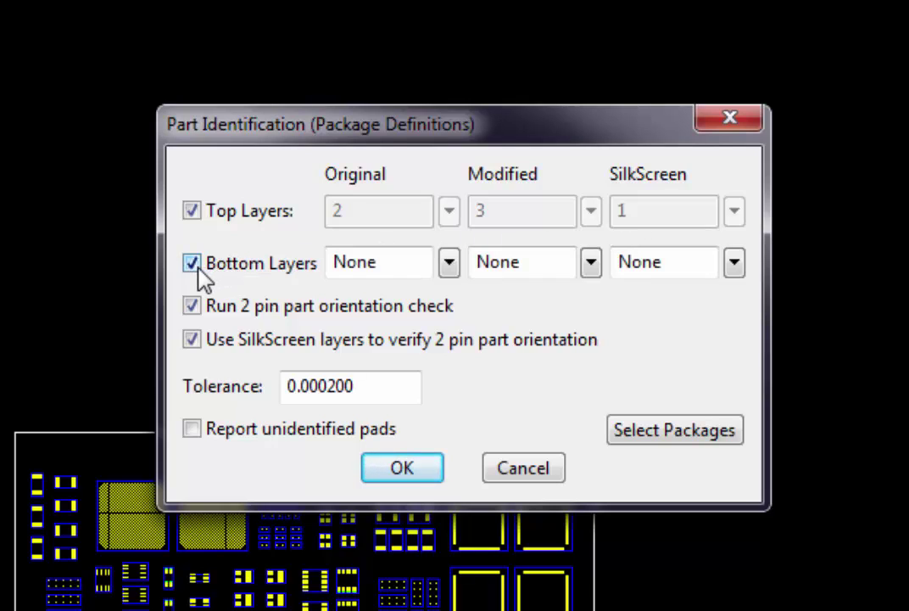
pyautogui.click(454, 268)
pyautogui.click(384, 303)
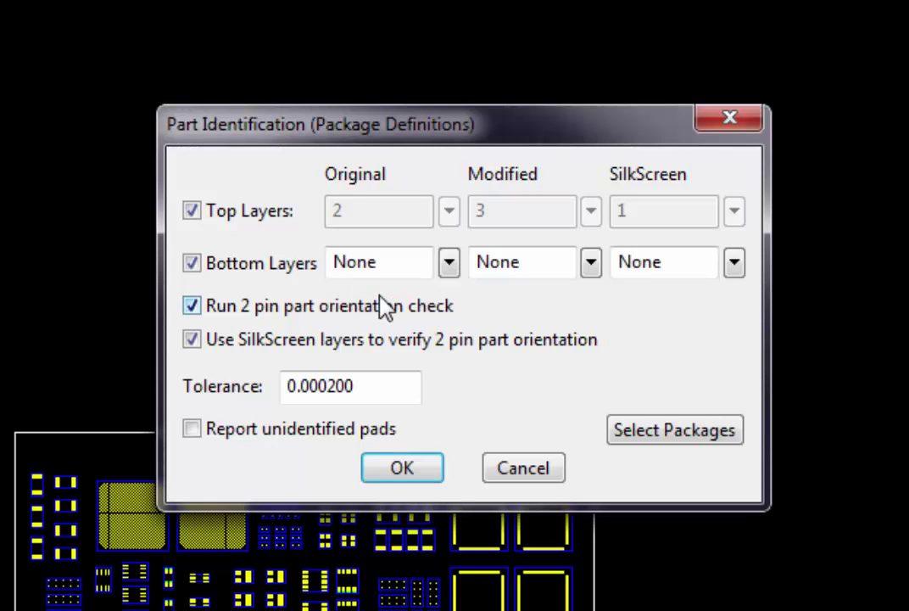
pyautogui.click(193, 267)
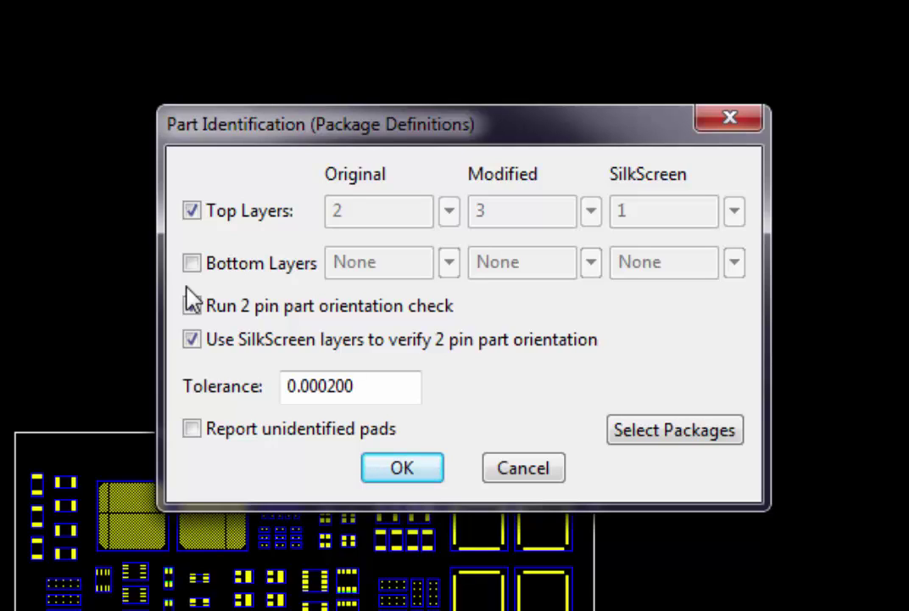
pyautogui.click(190, 302)
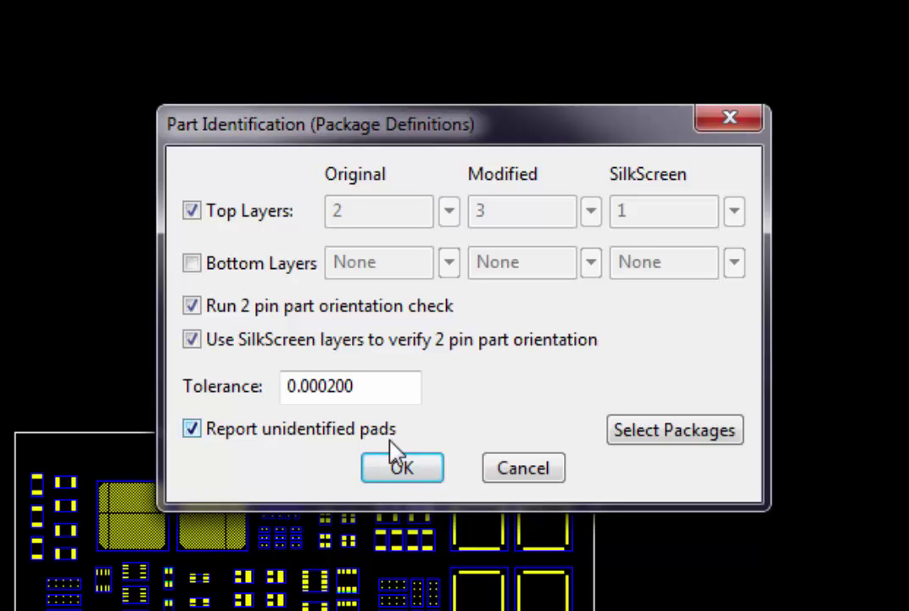
pyautogui.click(194, 434)
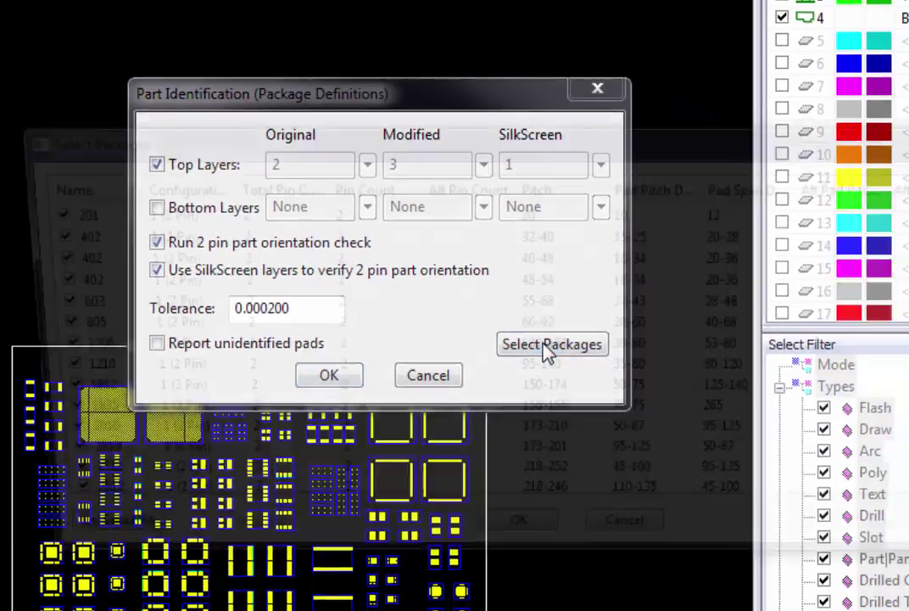
pyautogui.click(652, 415)
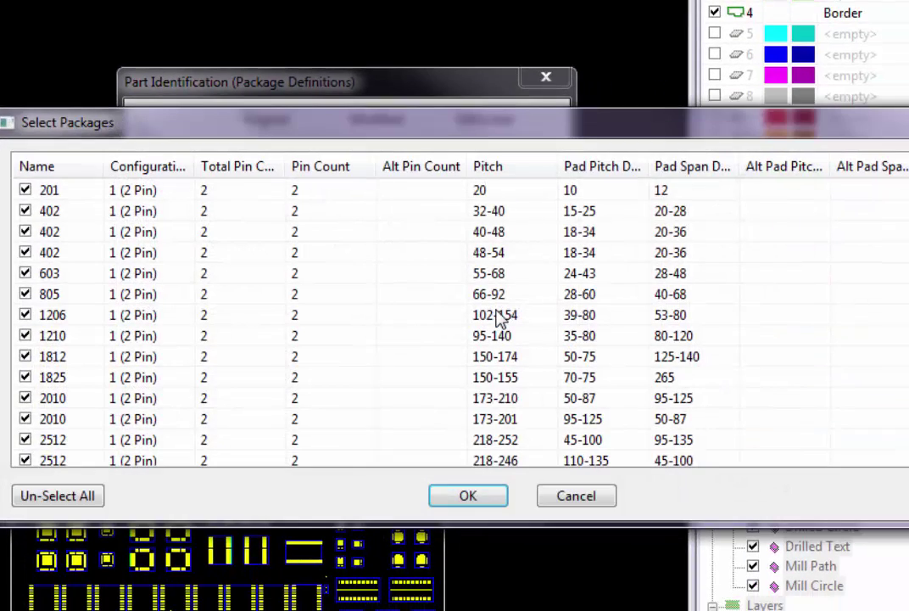
pyautogui.click(25, 190)
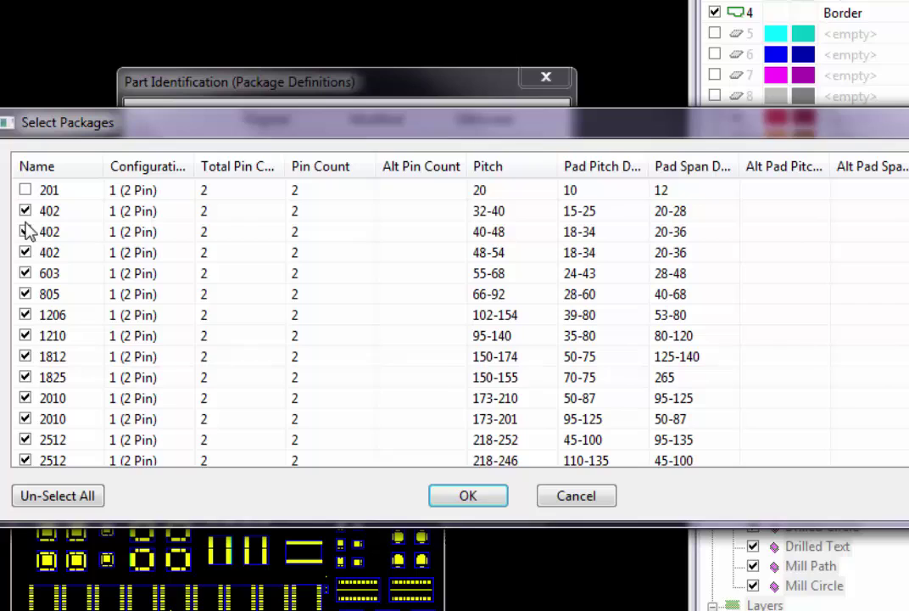
pyautogui.click(26, 294)
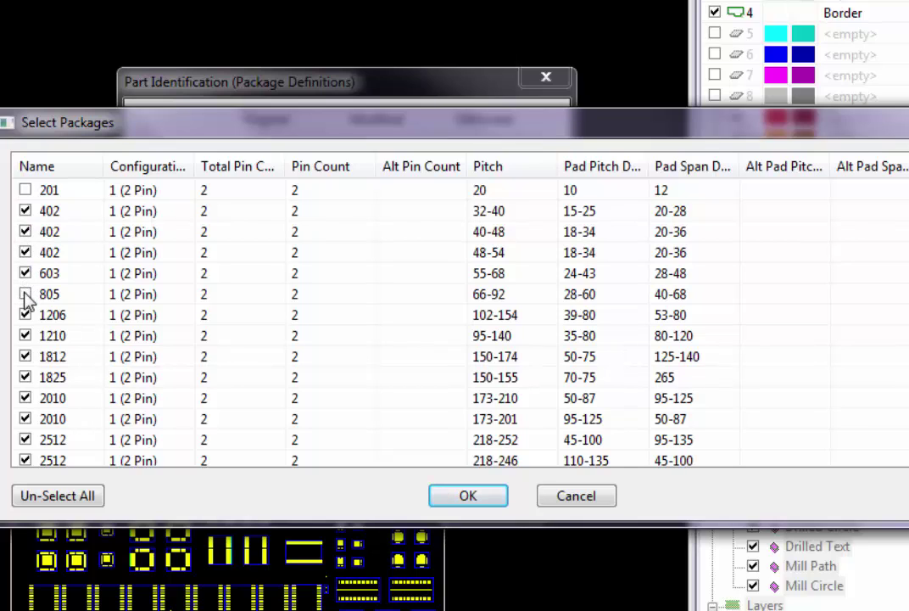
pyautogui.click(26, 356)
pyautogui.click(25, 377)
pyautogui.click(26, 397)
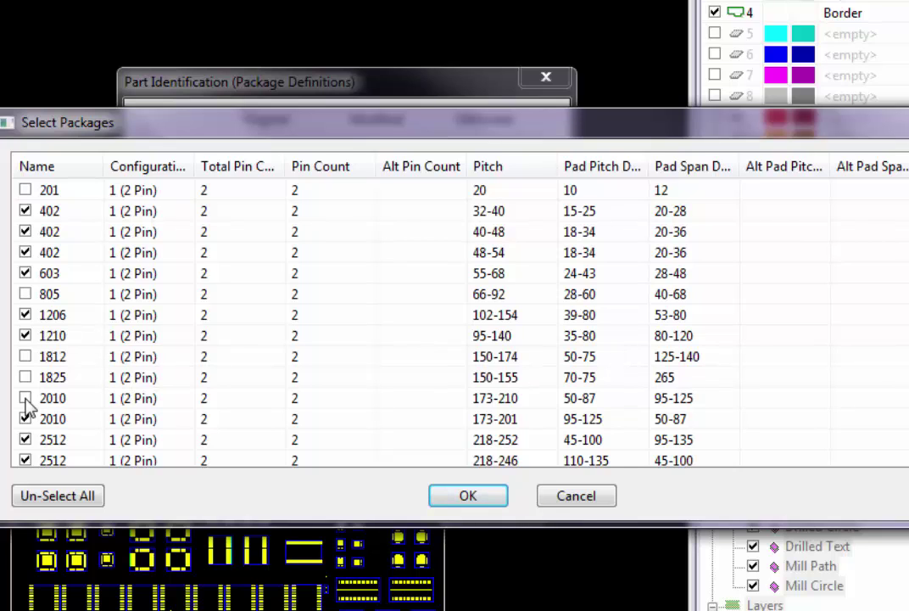
pyautogui.click(566, 500)
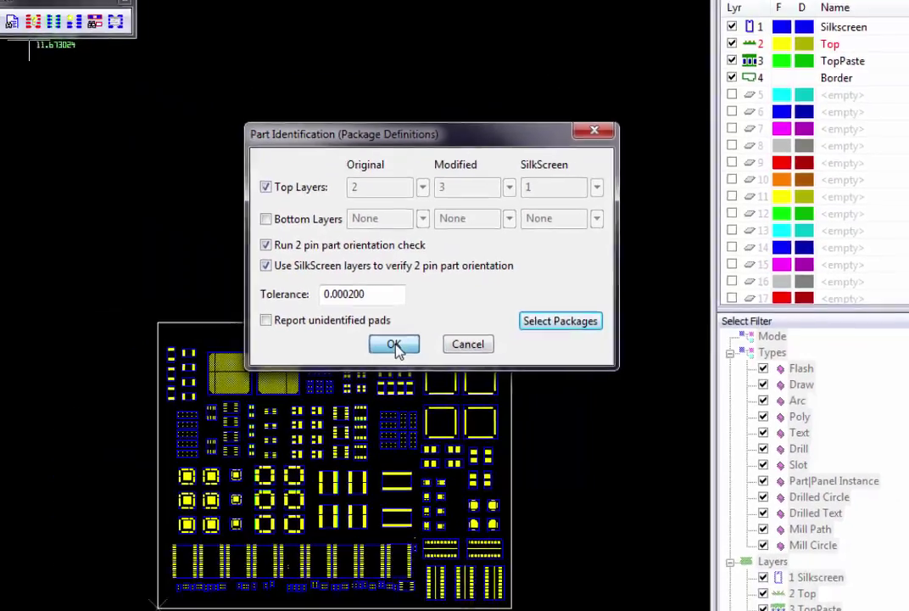
# Run the package-definition part identification, reject the ambiguous pin pairs offered as part instances, and switch to interactive selection
pyautogui.click(301, 340)
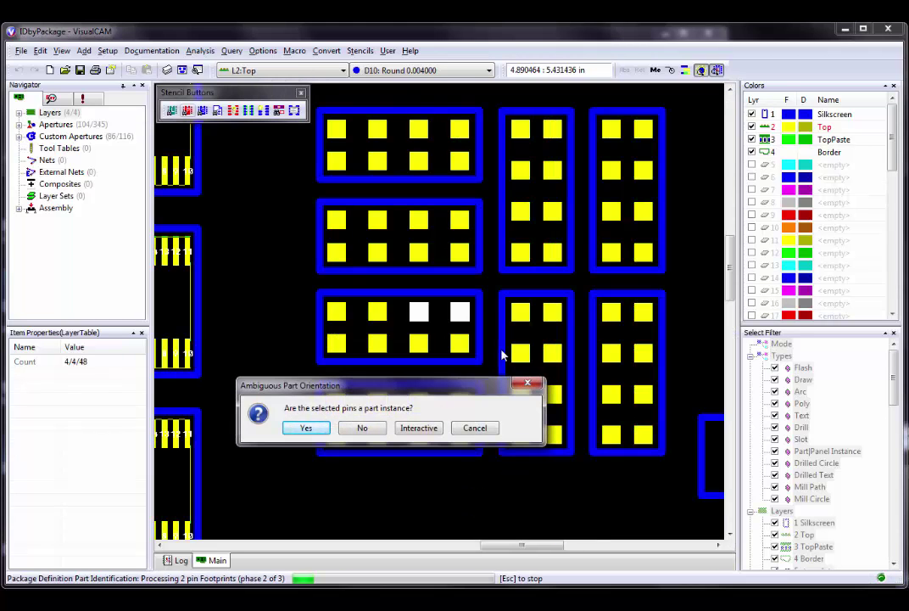
pyautogui.click(363, 428)
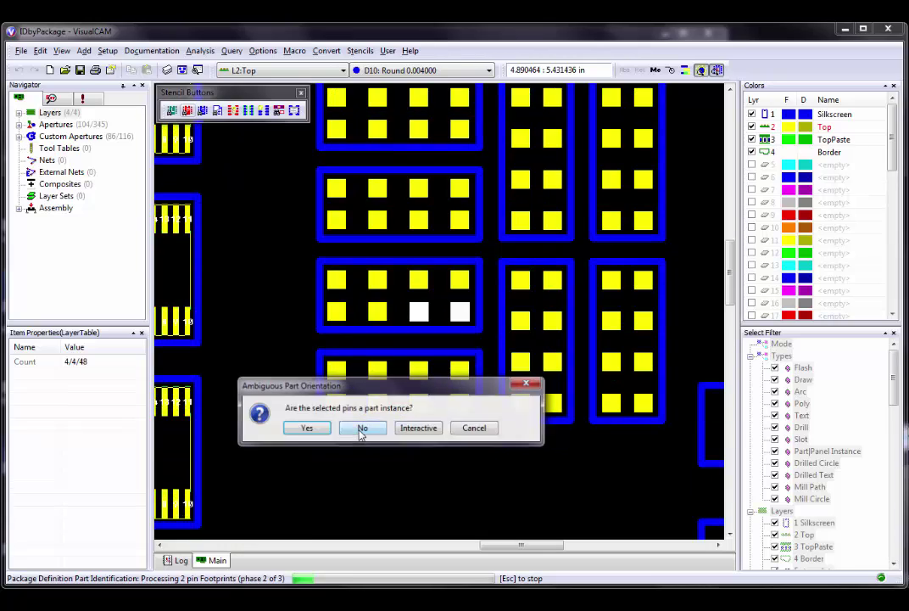
pyautogui.click(362, 428)
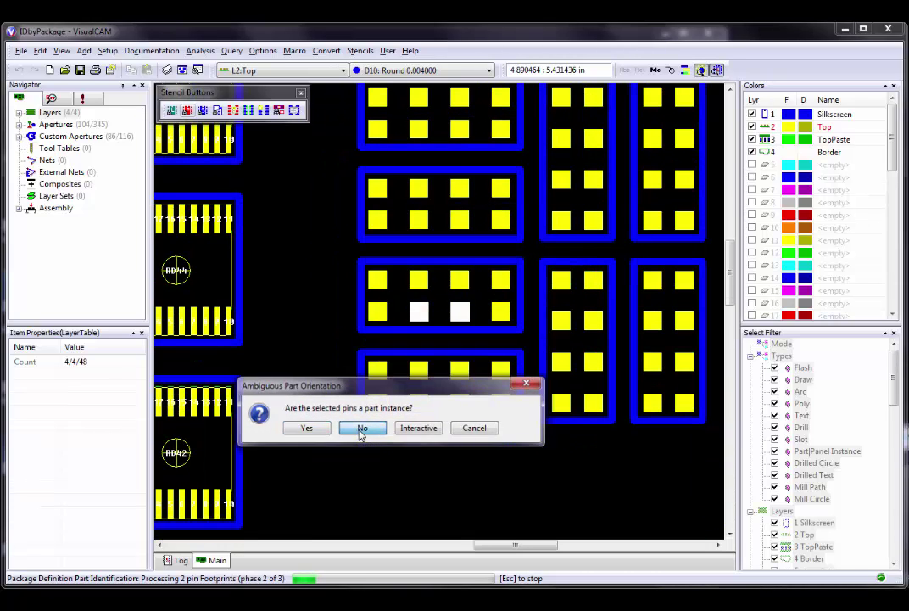
pyautogui.click(362, 430)
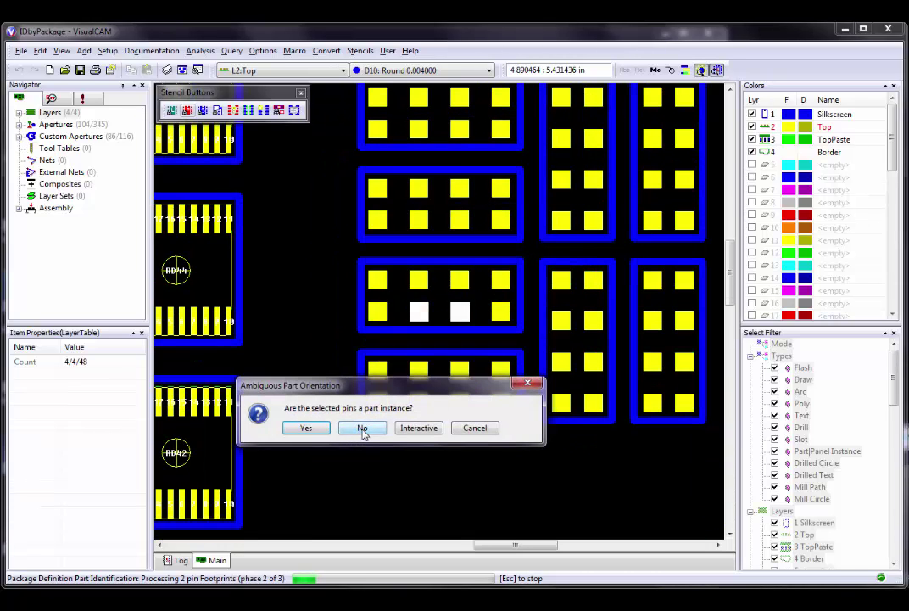
pyautogui.click(419, 431)
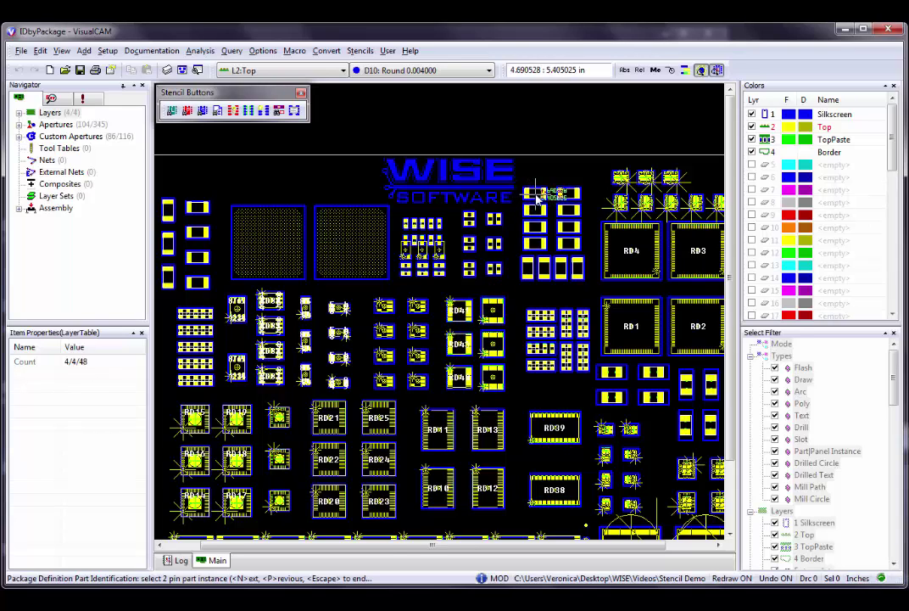
# Identify the eight two-pin parts in the two-column group beside the WISE logo as part instances, and finish the identification
pyautogui.scroll(3, 536, 197)
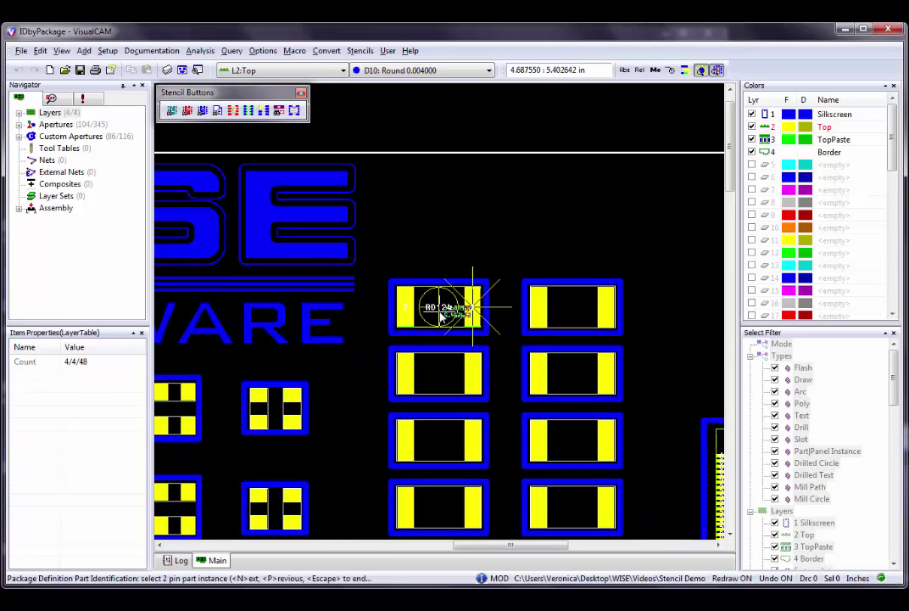
pyautogui.click(441, 313)
pyautogui.click(567, 309)
pyautogui.click(479, 369)
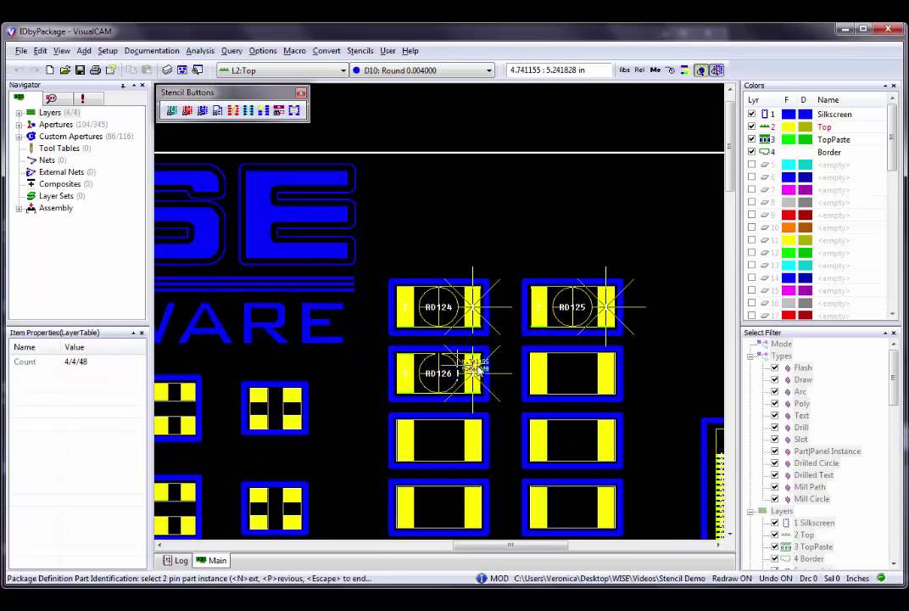
pyautogui.click(552, 371)
pyautogui.click(467, 445)
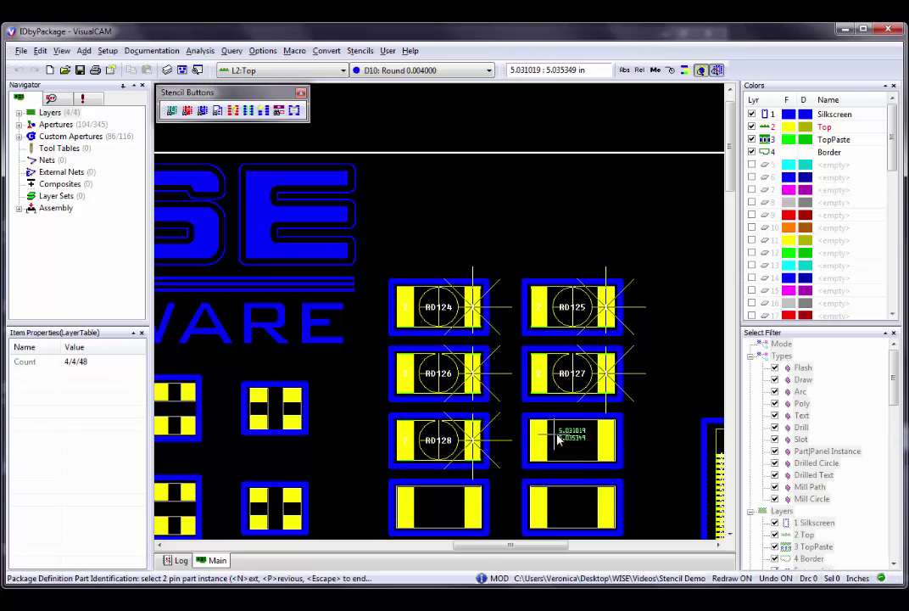
pyautogui.click(560, 439)
pyautogui.click(451, 493)
pyautogui.click(562, 505)
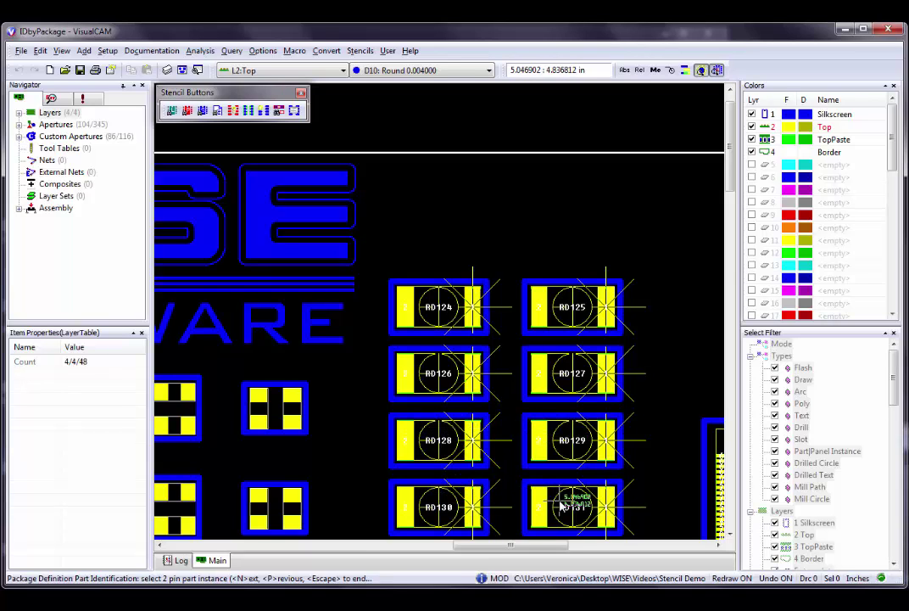
pyautogui.press('Escape')
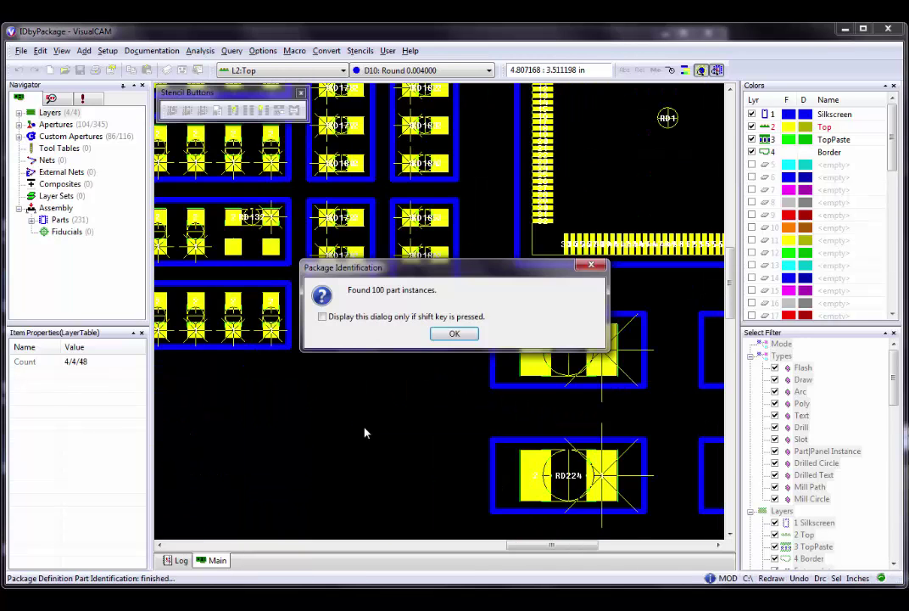
pyautogui.click(454, 334)
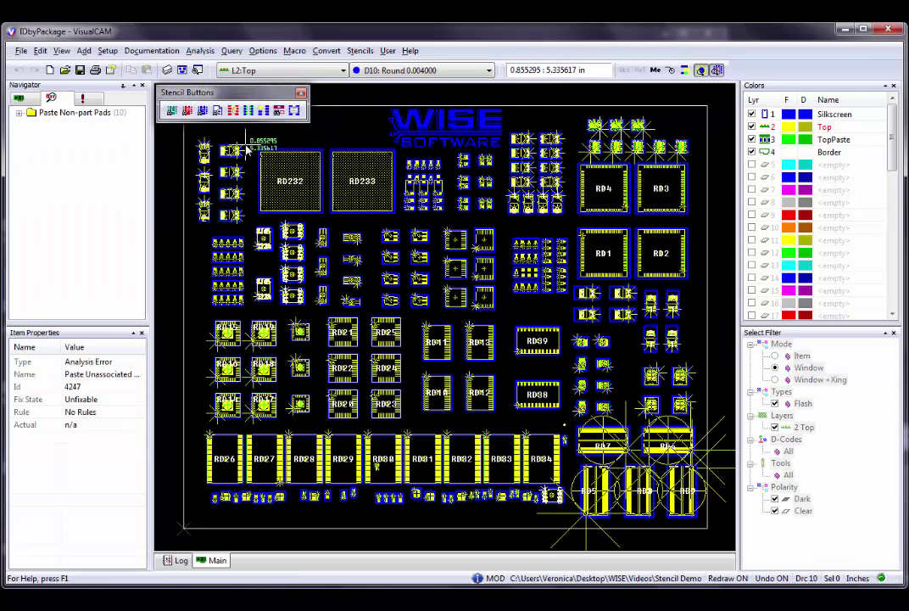
# Check the board for non-part pads
pyautogui.click(200, 51)
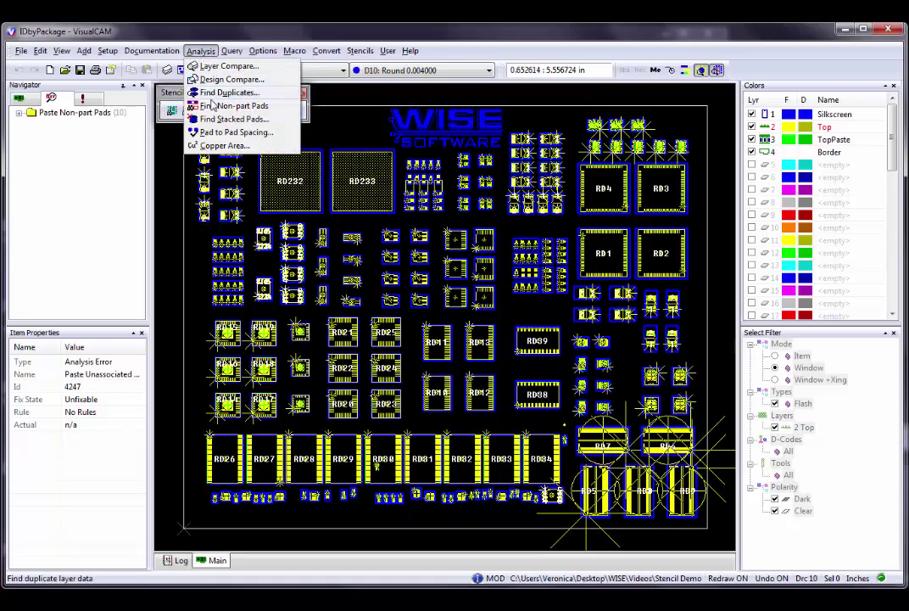
pyautogui.click(229, 106)
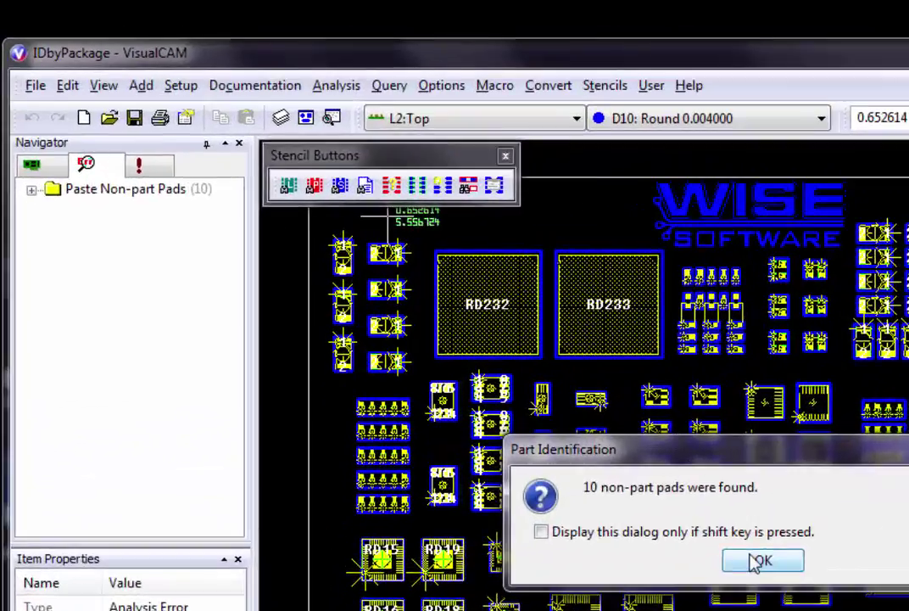
pyautogui.click(451, 334)
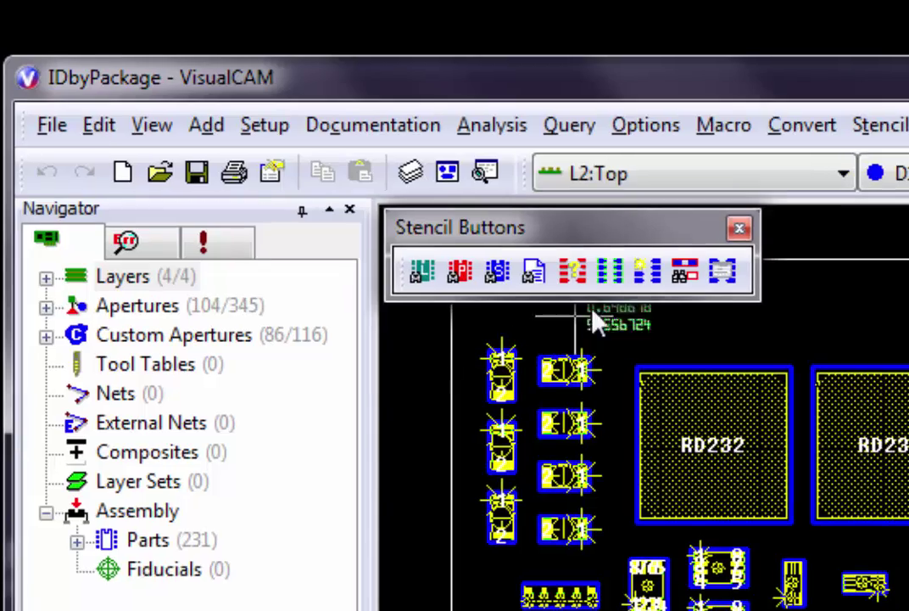
pyautogui.click(690, 282)
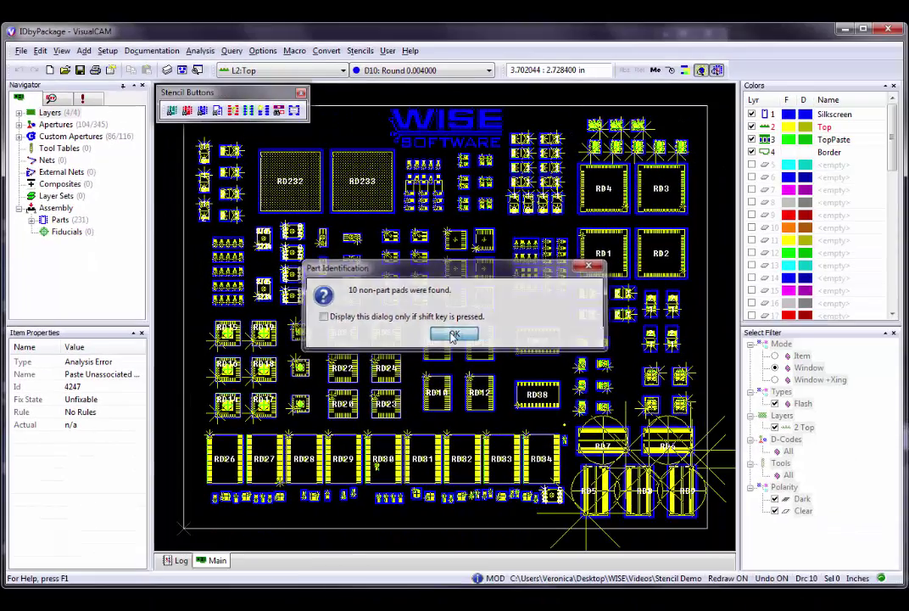
pyautogui.click(696, 512)
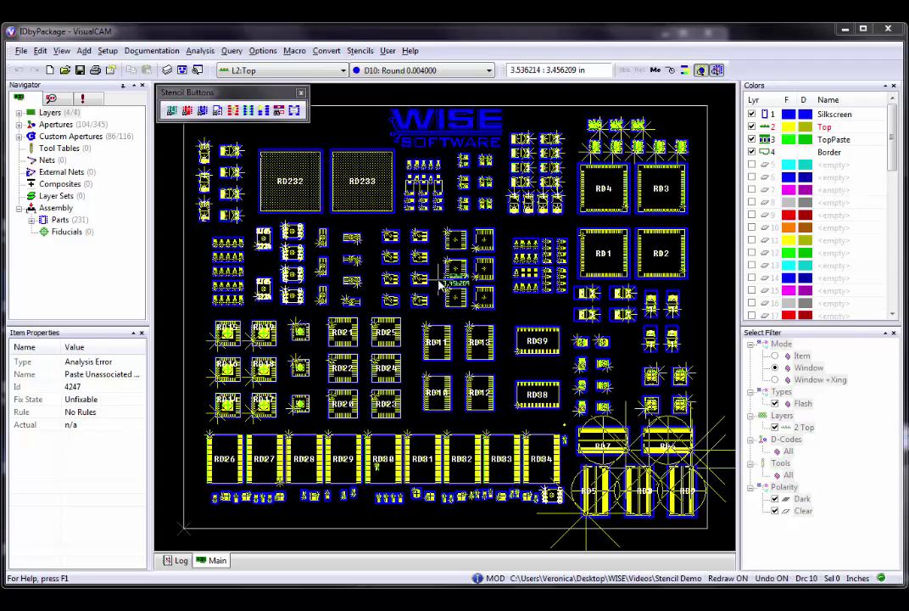
# Examine the pads in the Paste Non-part Pads error list one by one on the board, and return to the full board view
pyautogui.click(53, 99)
pyautogui.click(18, 113)
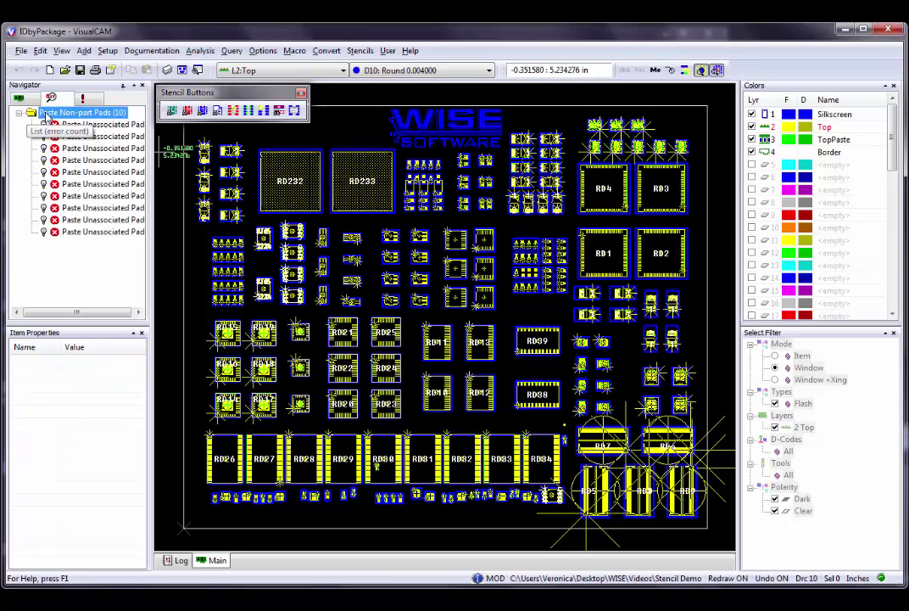
pyautogui.click(75, 126)
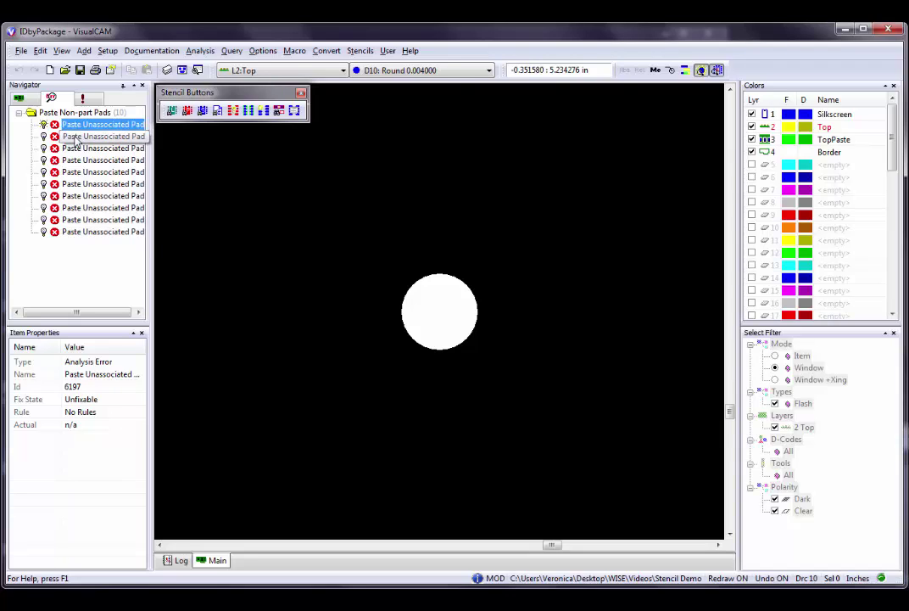
pyautogui.click(74, 136)
pyautogui.click(73, 149)
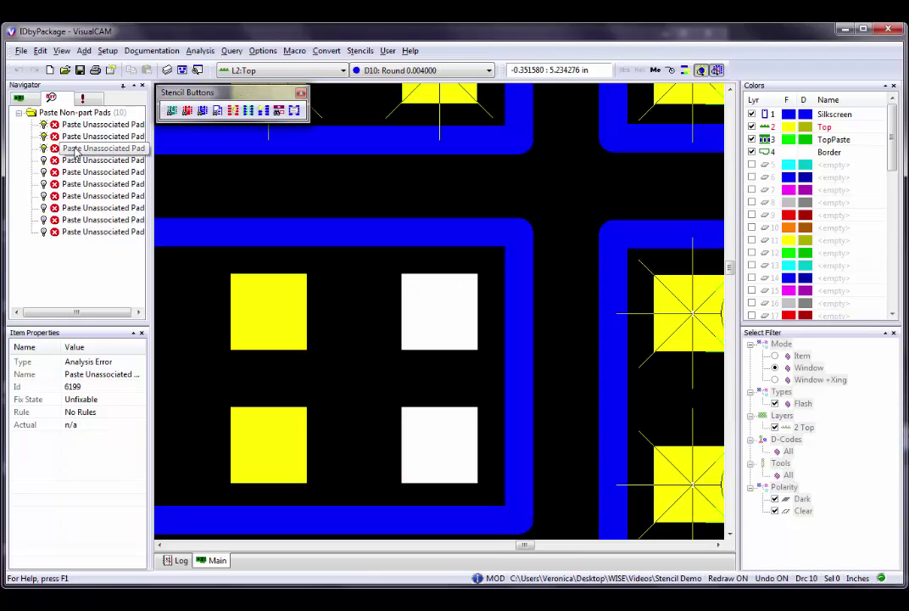
pyautogui.press('Down')
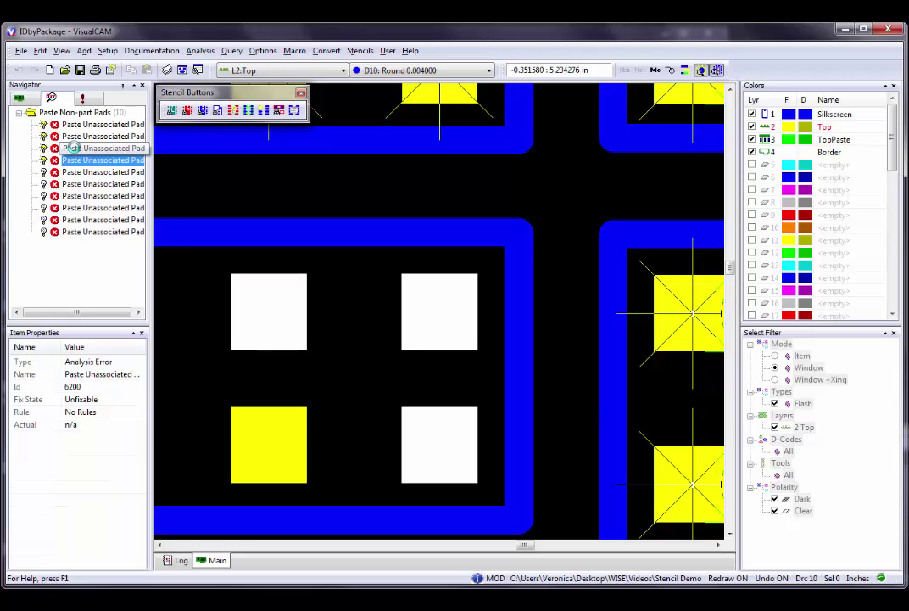
pyautogui.press('Down')
pyautogui.press('Down')
pyautogui.press('Down')
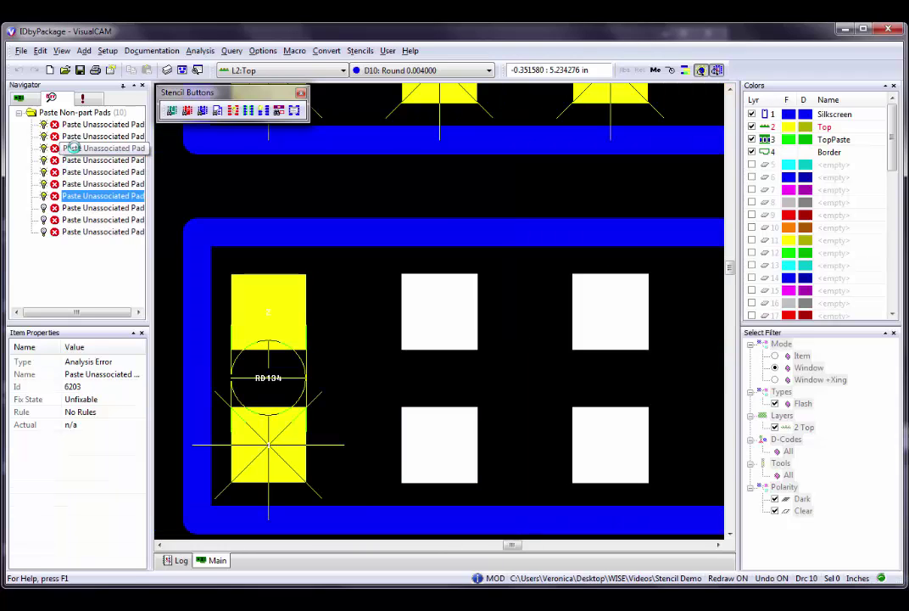
pyautogui.press('Down')
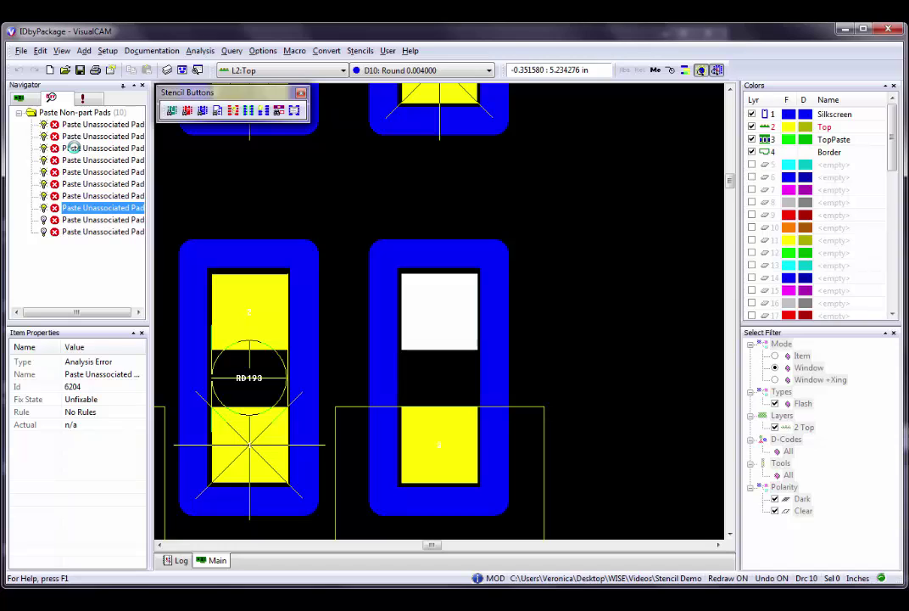
pyautogui.press('Down')
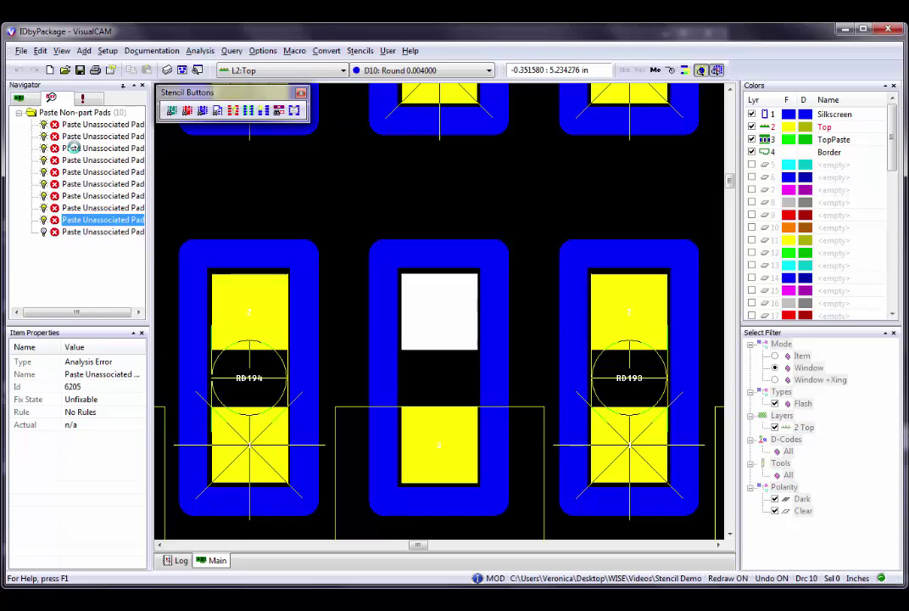
pyautogui.press('Home')
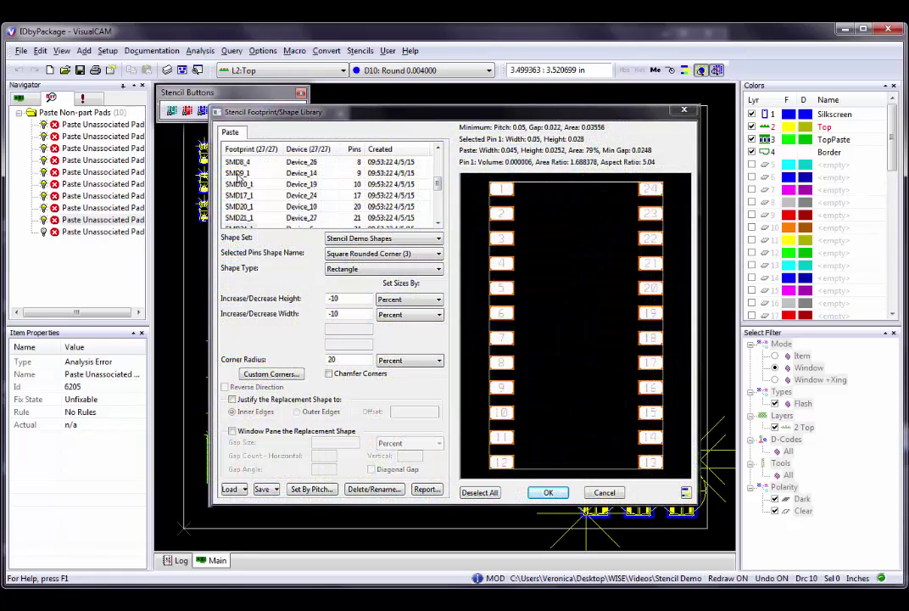
# Review the paste shapes assigned to the footprints from SMD9_1 through SMD21_1 in the Stencil Footprint/Shape Library
pyautogui.click(240, 174)
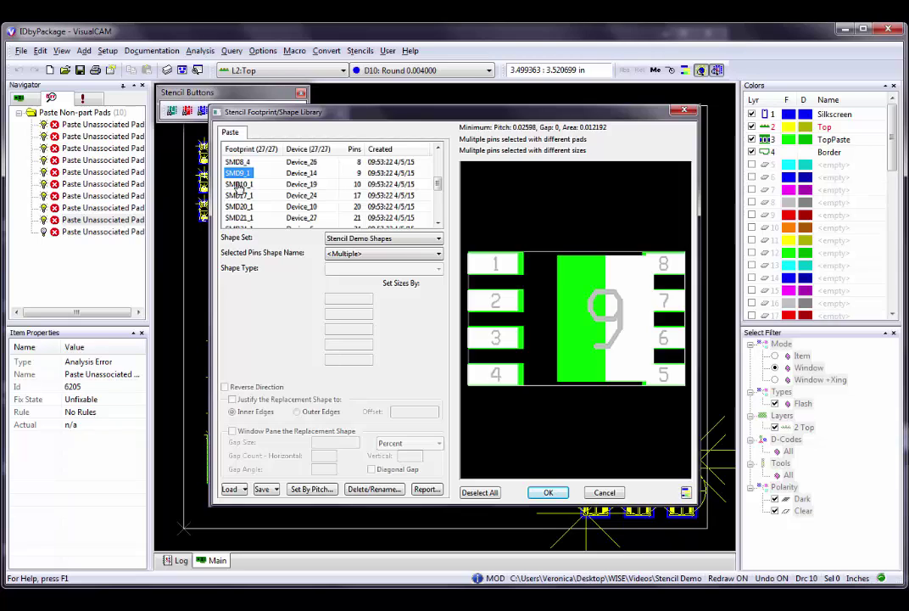
pyautogui.click(240, 184)
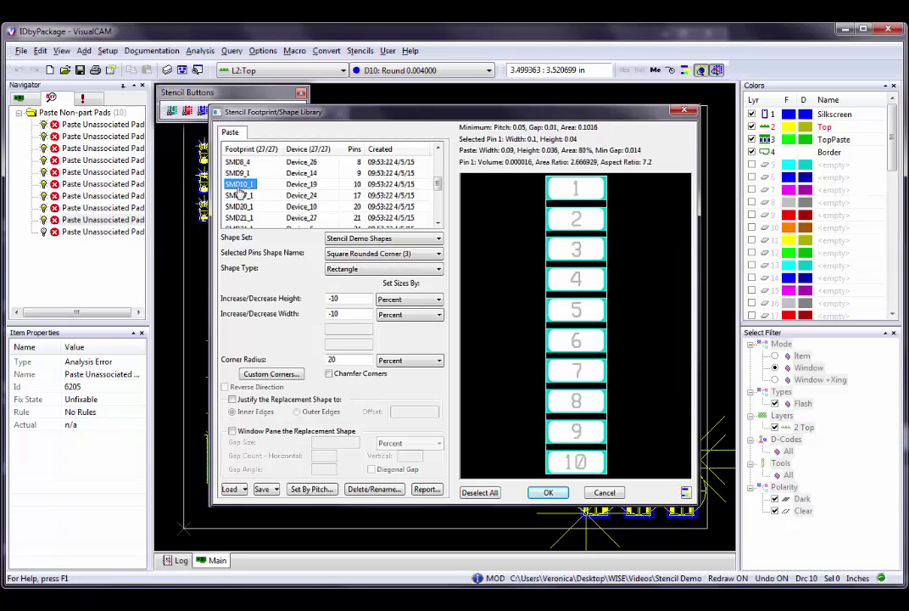
pyautogui.click(240, 196)
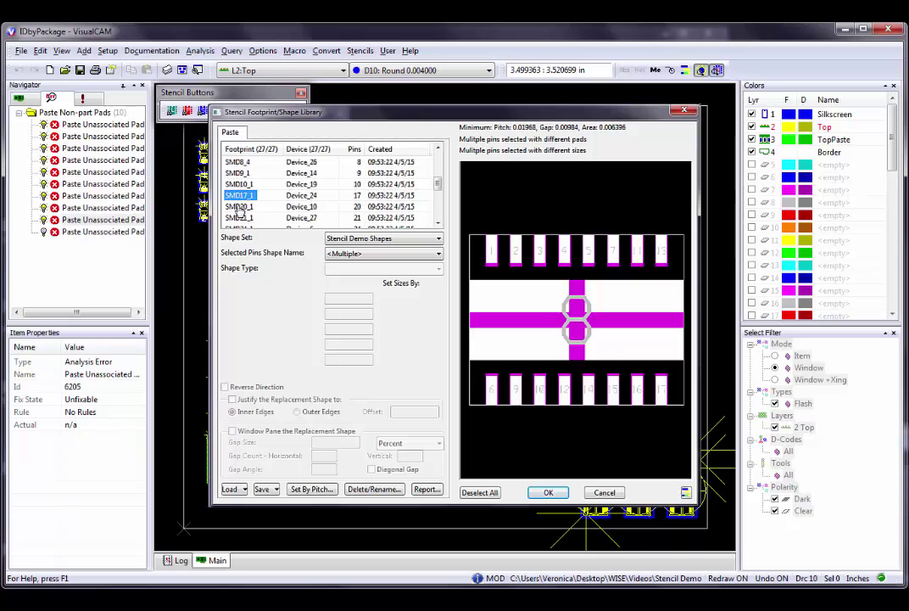
pyautogui.click(240, 207)
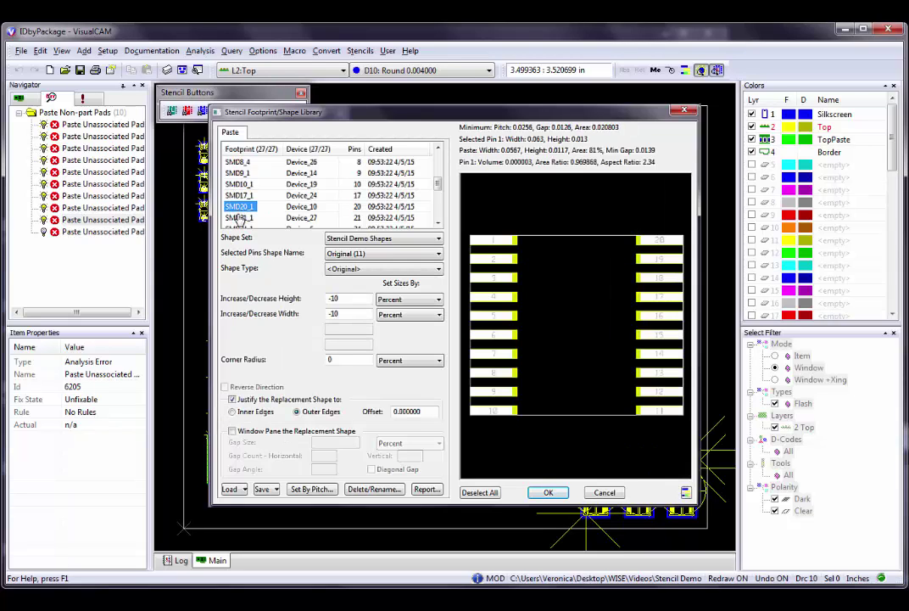
pyautogui.click(240, 218)
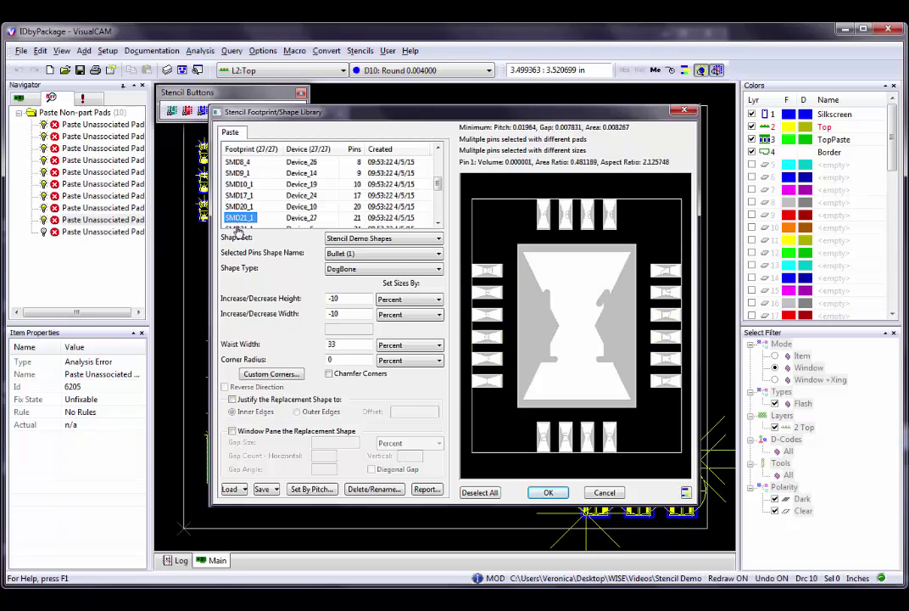
pyautogui.click(238, 228)
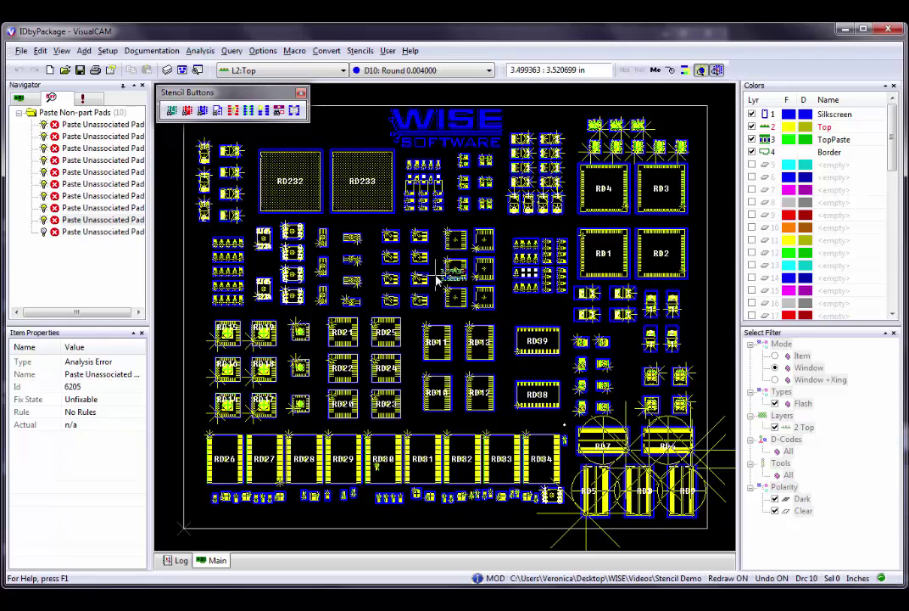
pyautogui.click(360, 51)
pyautogui.click(369, 113)
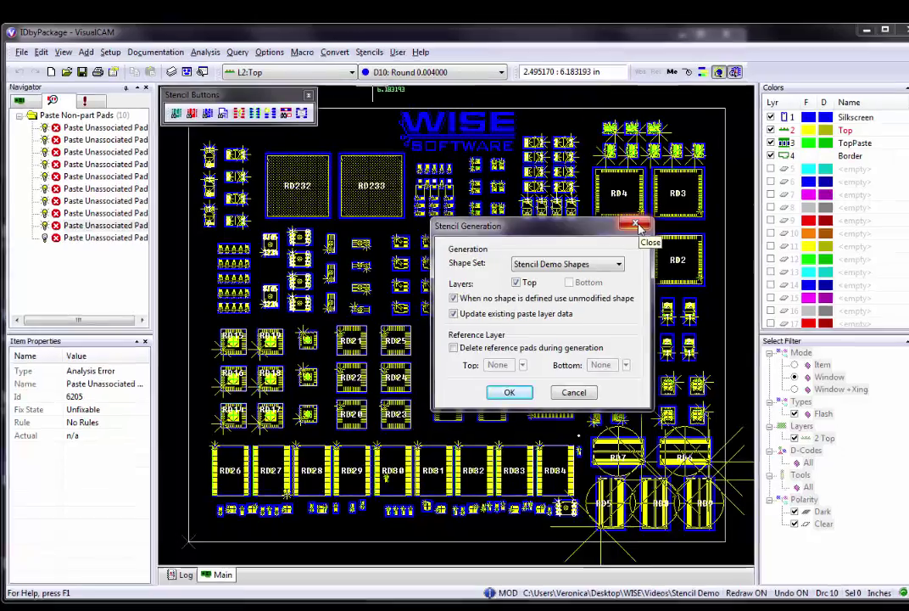
pyautogui.click(620, 220)
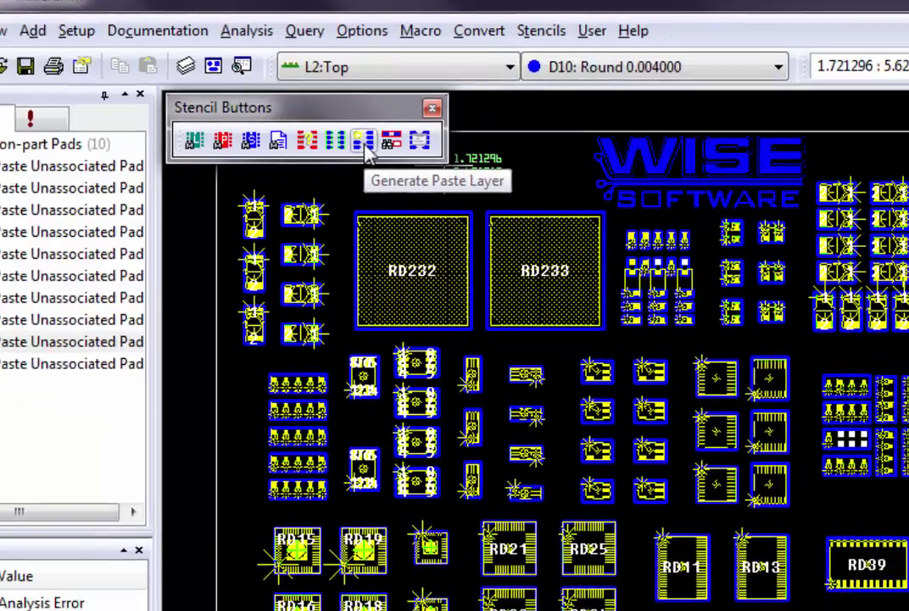
# Generate the top paste layer from the Stencil Demo Shapes set, using unmodified shapes where none is defined and updating existing paste data
pyautogui.click(465, 196)
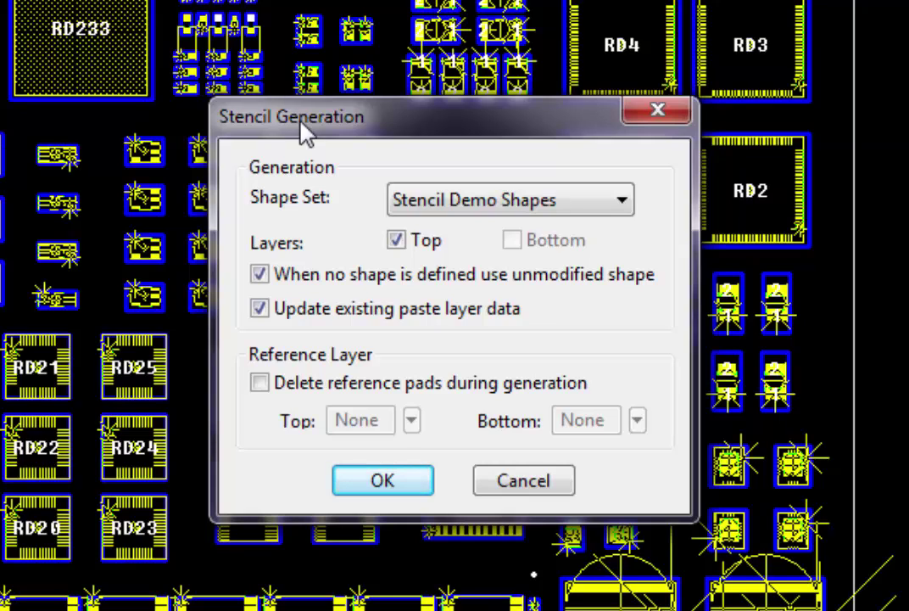
pyautogui.click(622, 203)
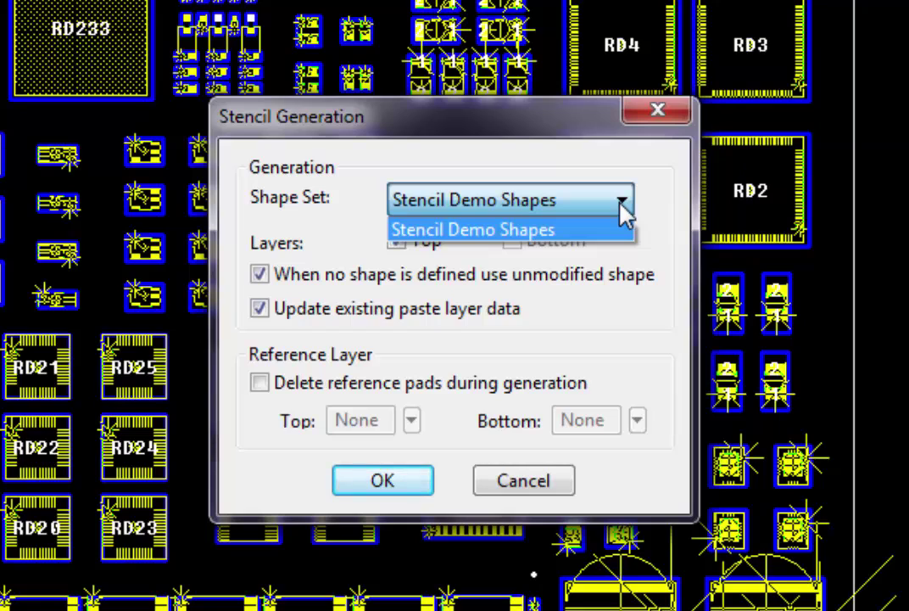
pyautogui.click(656, 225)
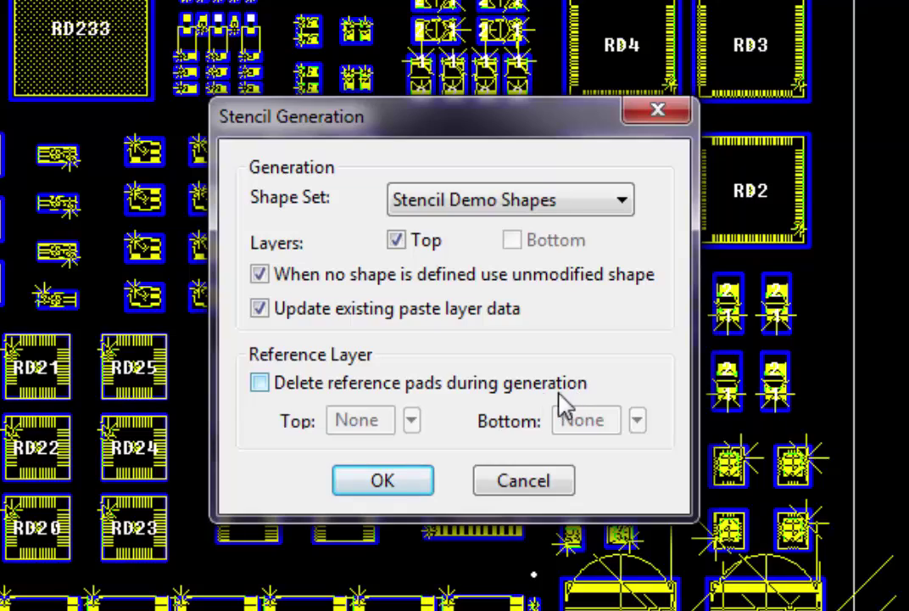
pyautogui.click(391, 488)
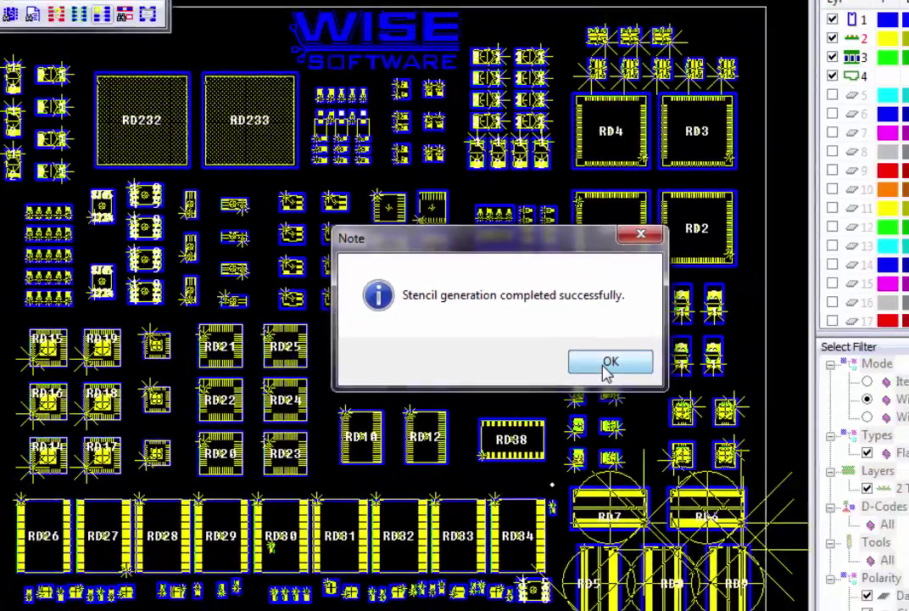
pyautogui.click(607, 398)
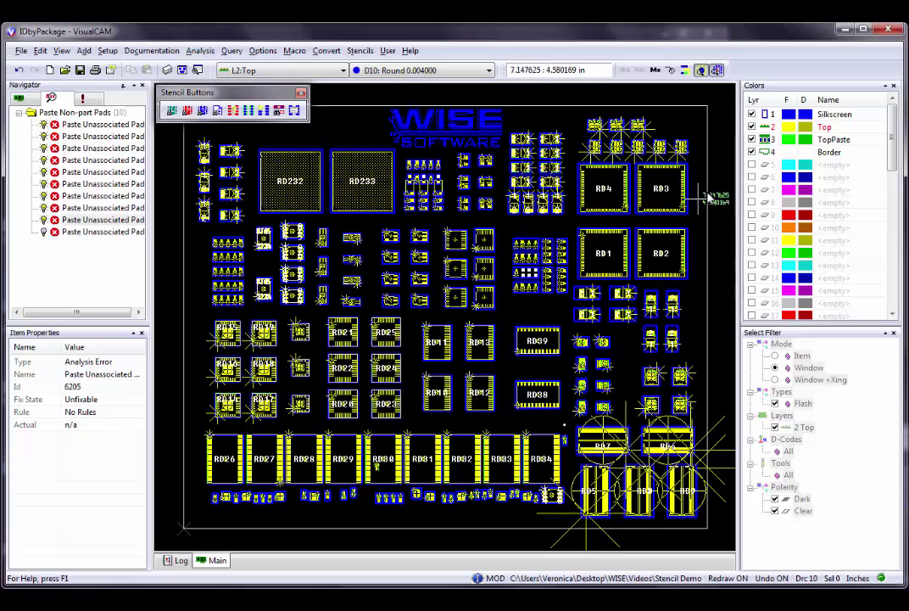
# Set both the flash and draw colours of the TopPaste layer to red, and make it the active layer
pyautogui.click(805, 141)
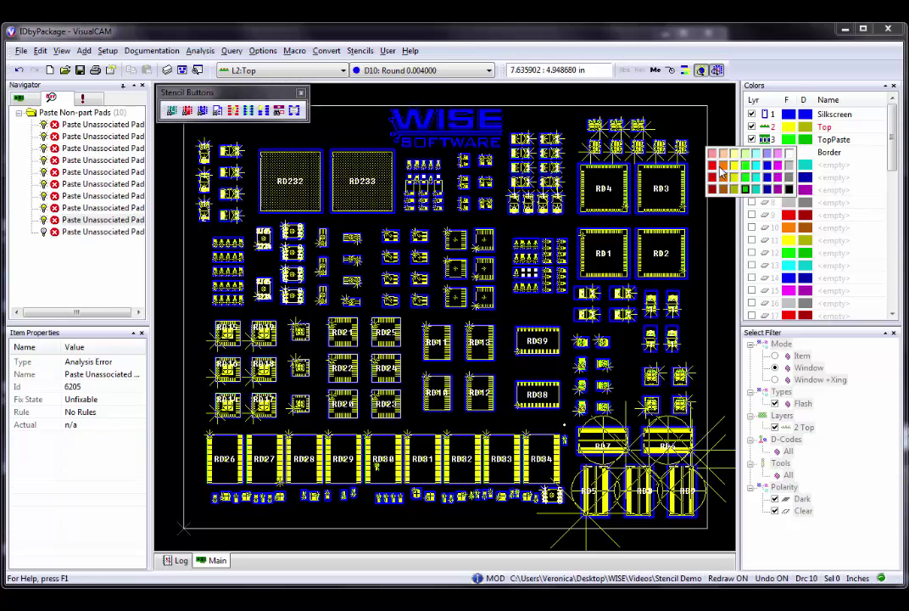
pyautogui.click(785, 148)
pyautogui.click(788, 139)
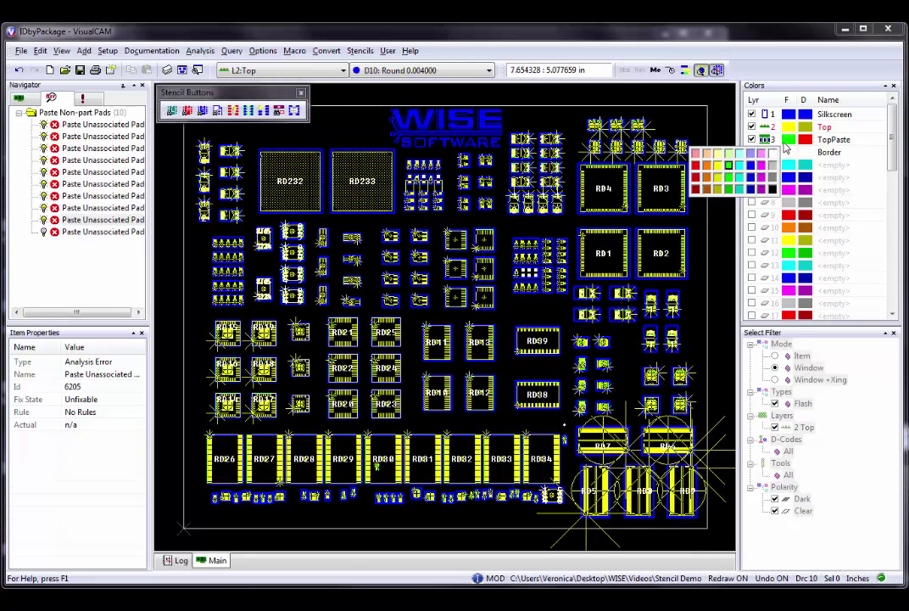
pyautogui.click(697, 174)
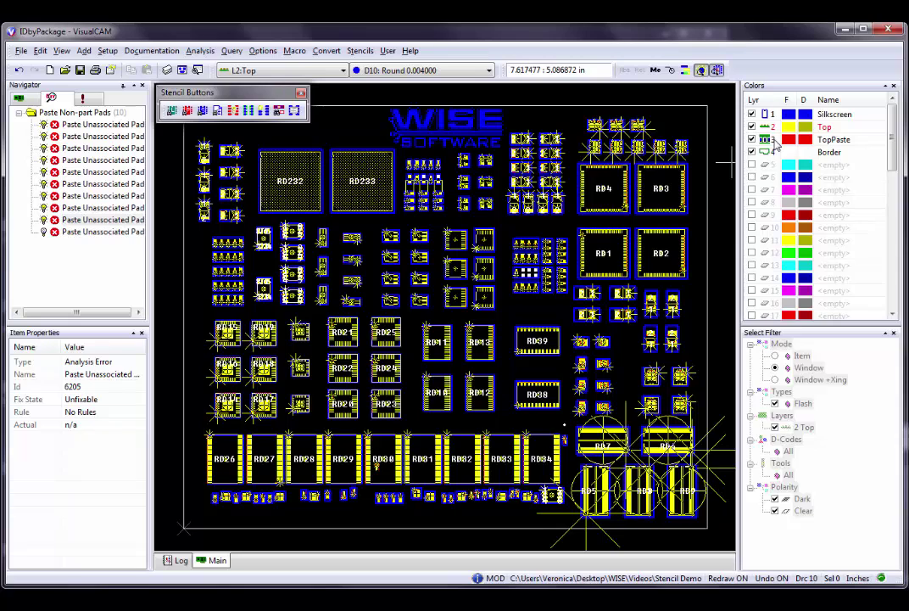
pyautogui.click(774, 141)
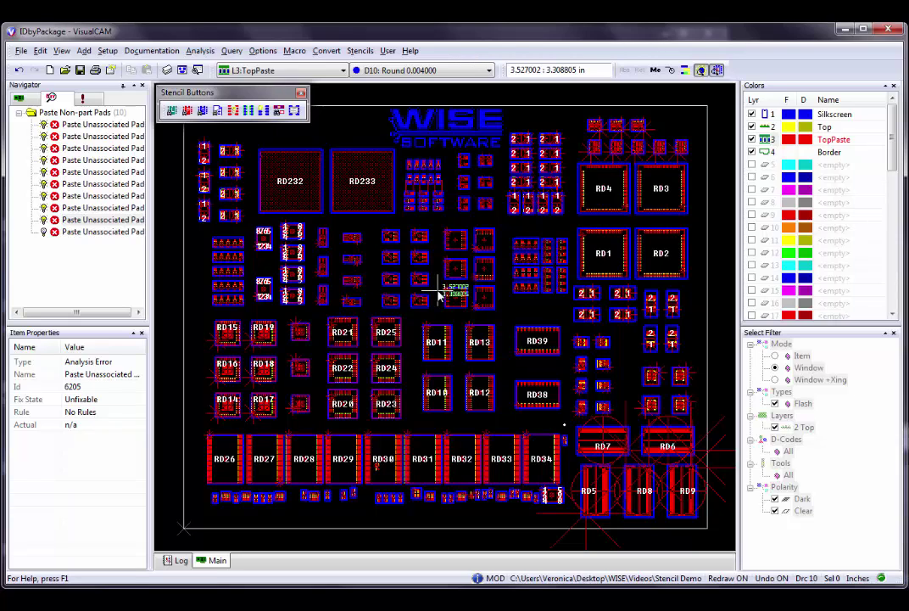
# Assign the Center Pin (2) shape to the pins of part instance RD41 in the footprint/shape library, and save the design
pyautogui.click(456, 246)
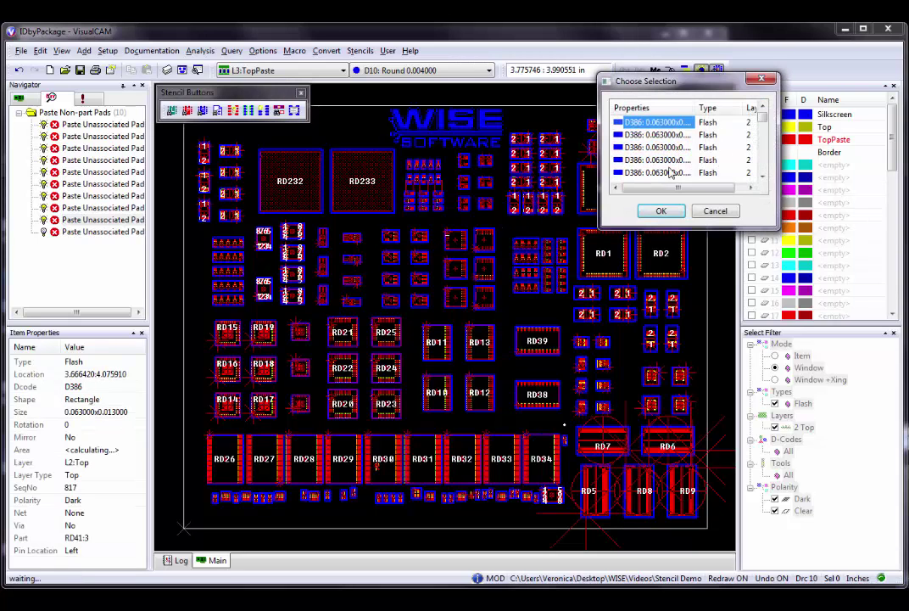
pyautogui.moveTo(763, 126); pyautogui.dragTo(762, 176)
pyautogui.click(632, 172)
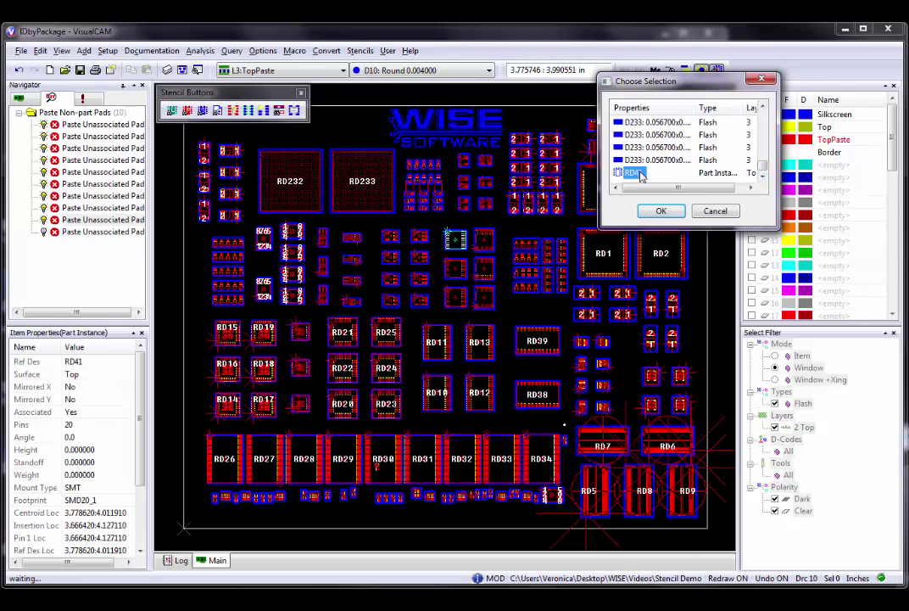
pyautogui.click(660, 212)
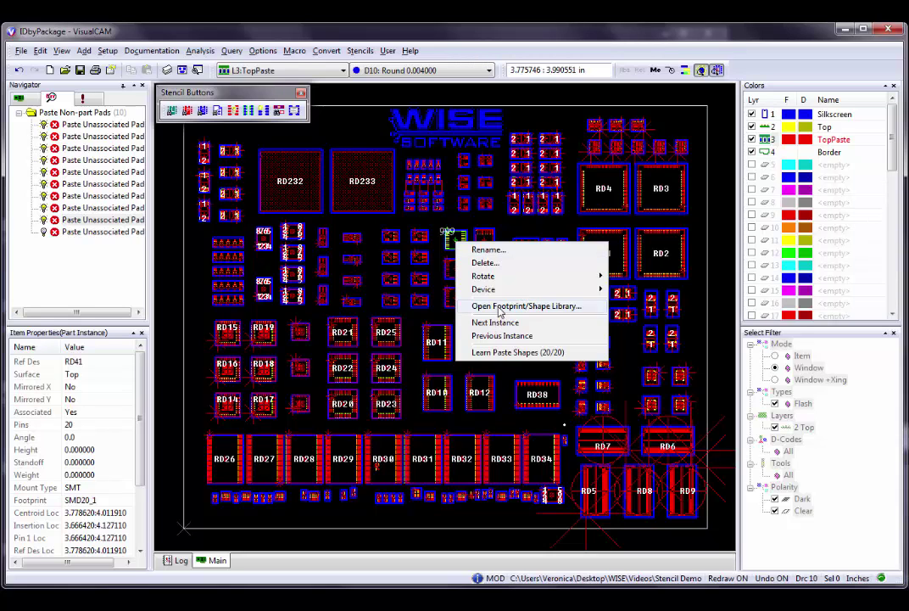
pyautogui.click(500, 307)
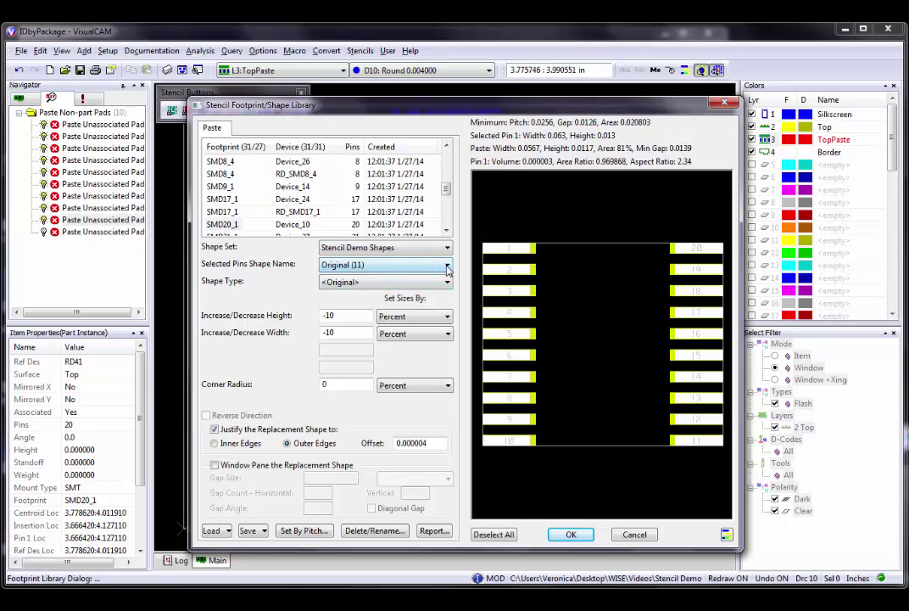
pyautogui.click(444, 265)
pyautogui.click(345, 308)
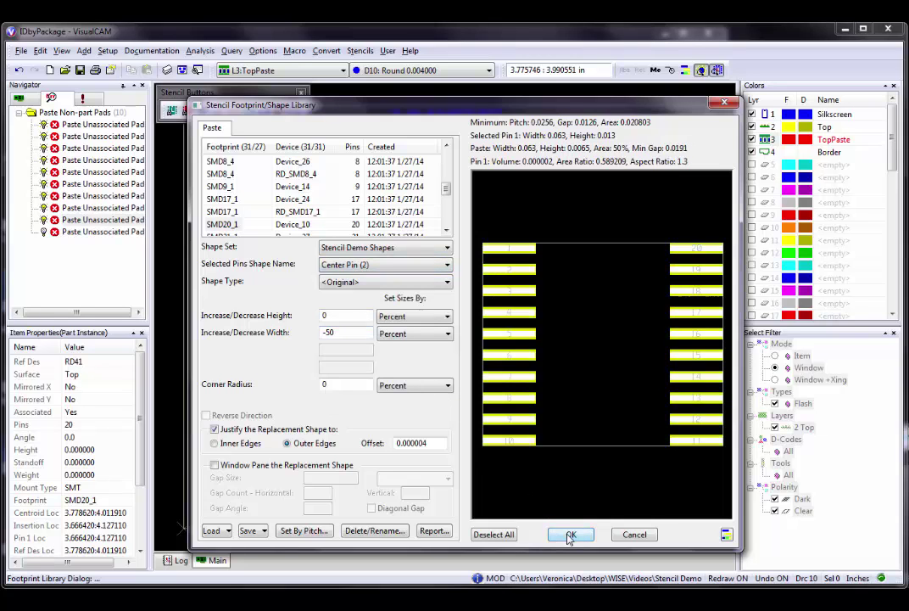
pyautogui.click(571, 535)
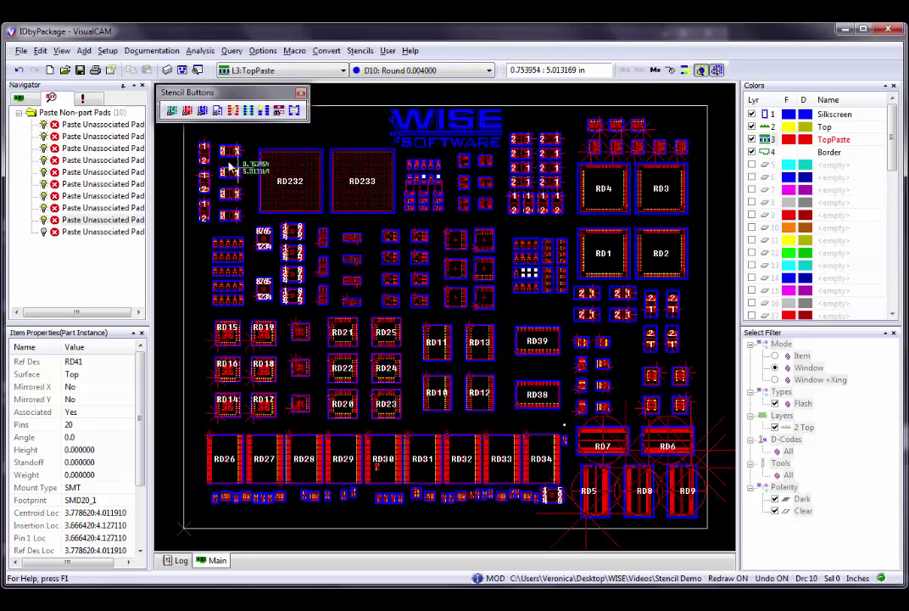
pyautogui.click(80, 71)
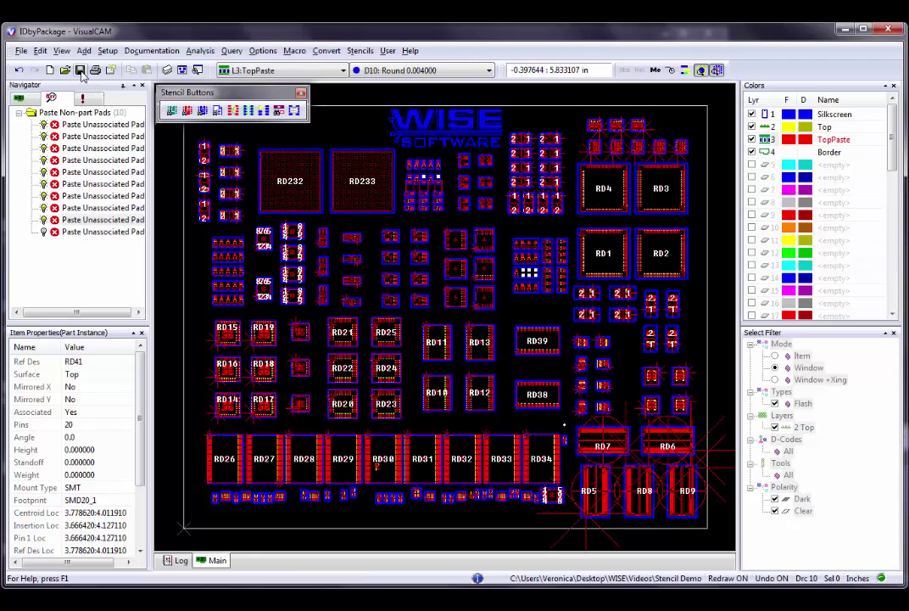